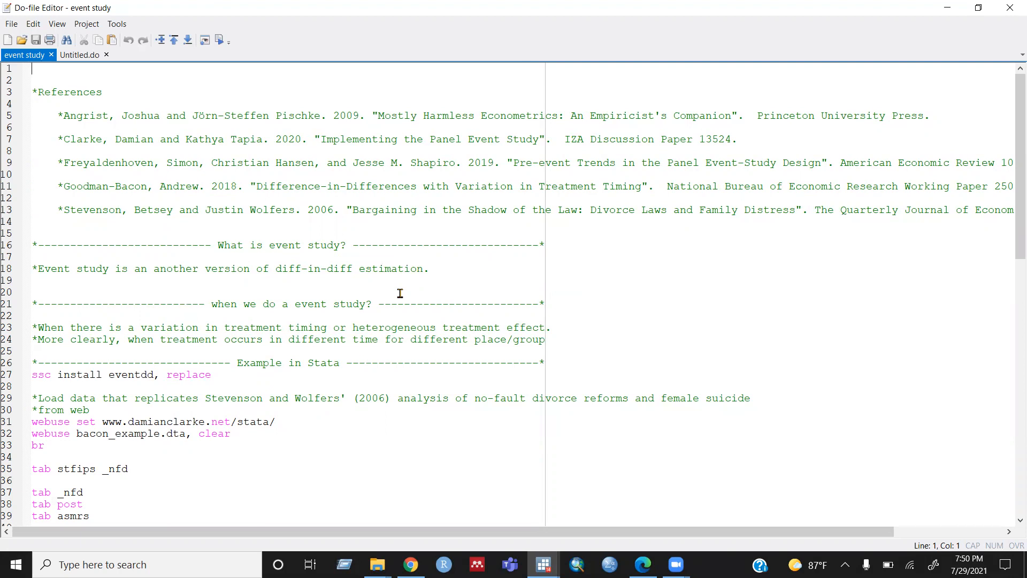
{"action": "scroll", "coordinate": [374, 294], "scroll_direction": "down", "scroll_amount": 1}
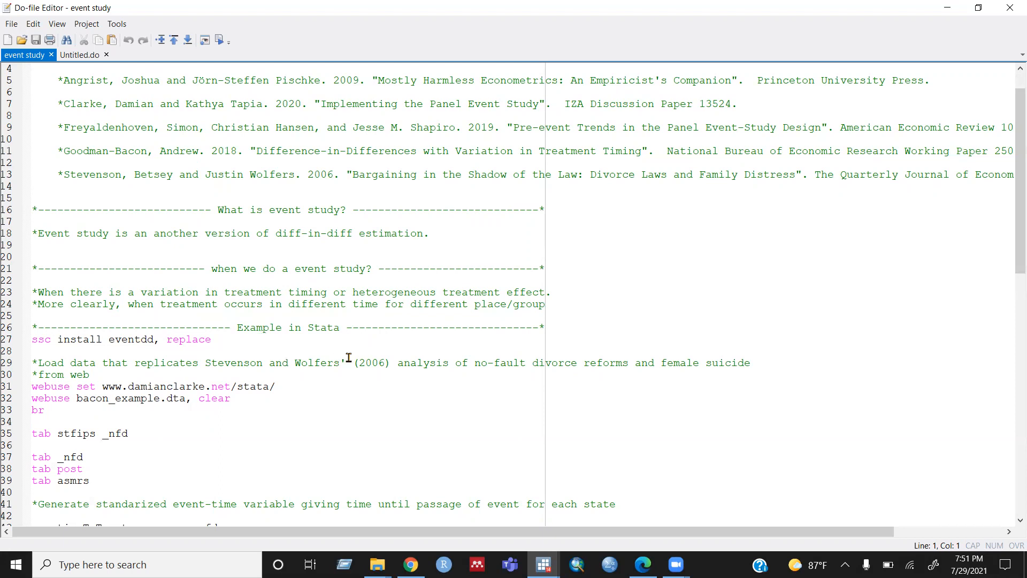
{"action": "scroll", "coordinate": [304, 343], "scroll_direction": "down", "scroll_amount": 1}
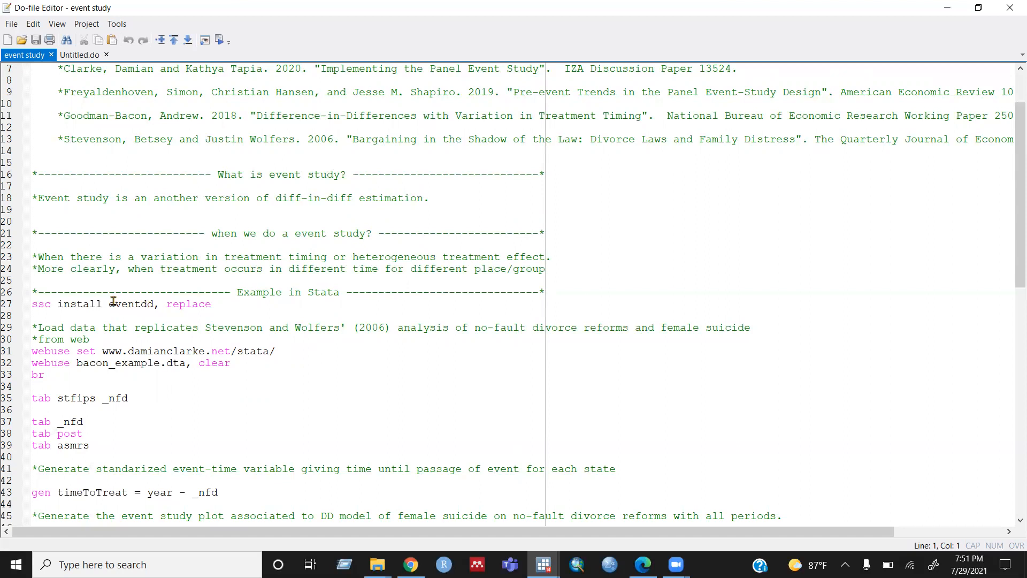
{"action": "left_click", "coordinate": [154, 303]}
{"action": "key", "text": "Return"}
{"action": "key", "text": "Return"}
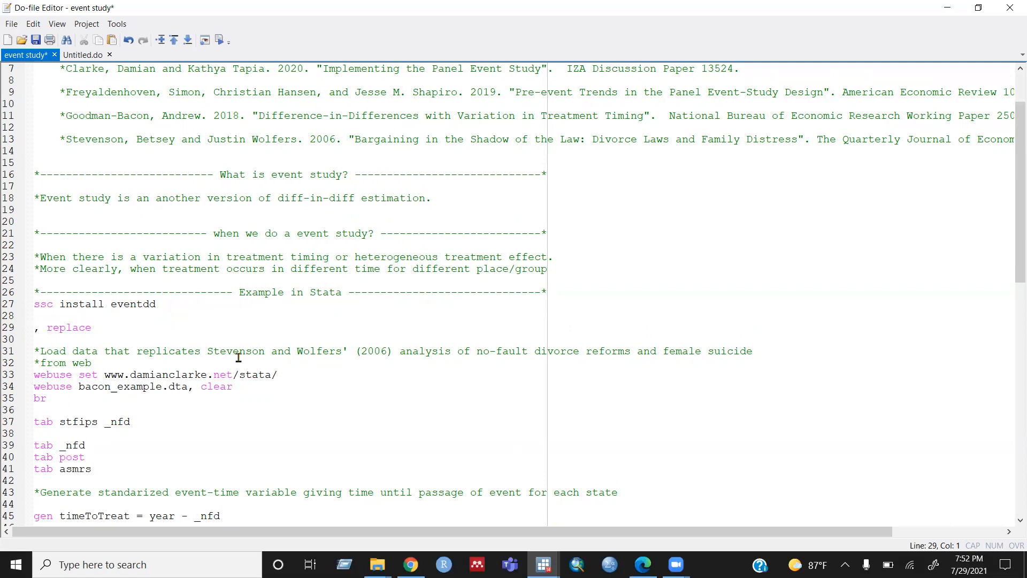
{"action": "key", "text": "BackSpace"}
{"action": "key", "text": "BackSpace"}
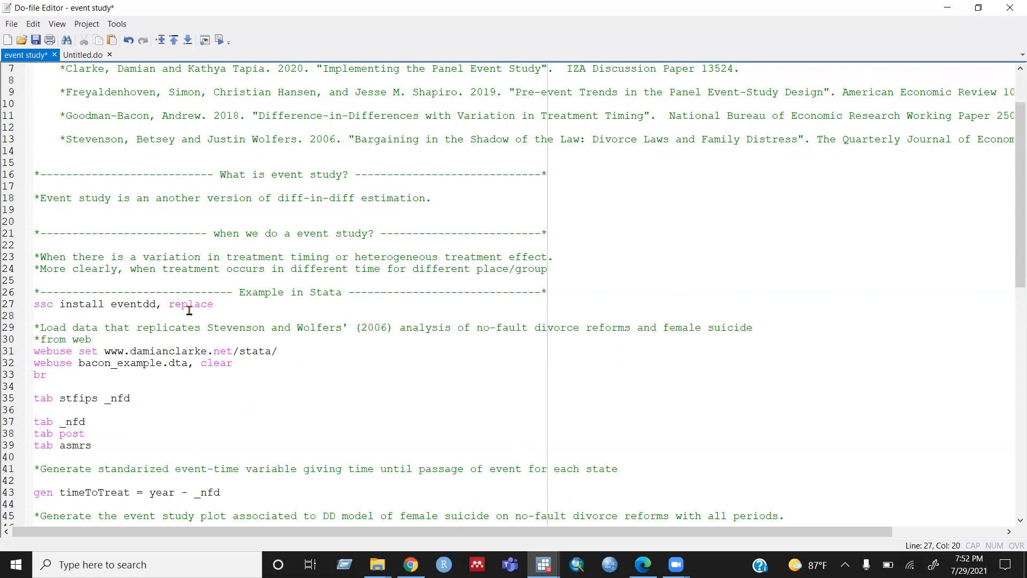
Run the do-file line "ssc install eventdd, replace" and check its output in the Stata results.
{"action": "left_click", "coordinate": [14, 309]}
{"action": "left_click", "coordinate": [221, 41]}
{"action": "mouse_move", "coordinate": [544, 564]}
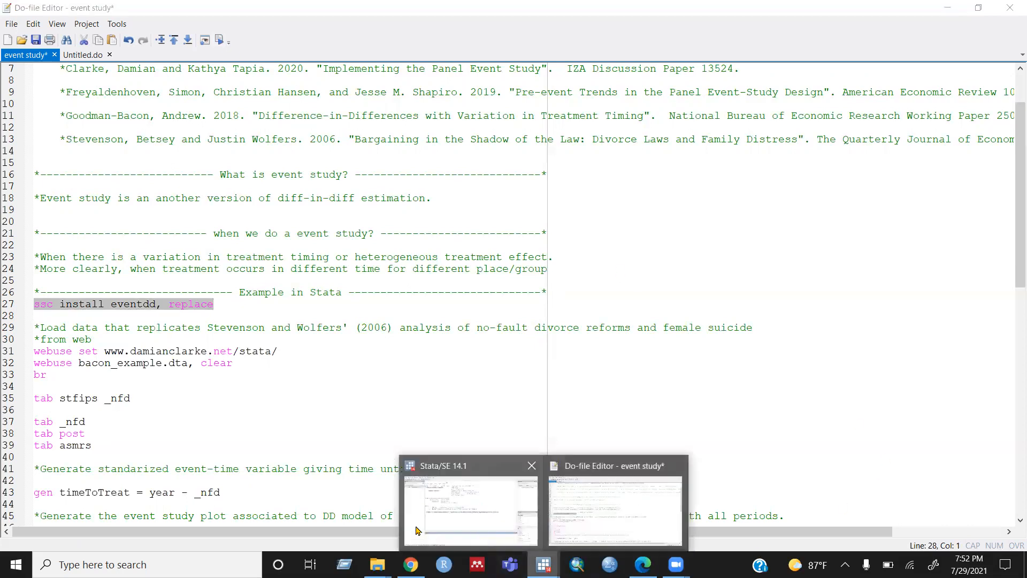
{"action": "left_click", "coordinate": [416, 524]}
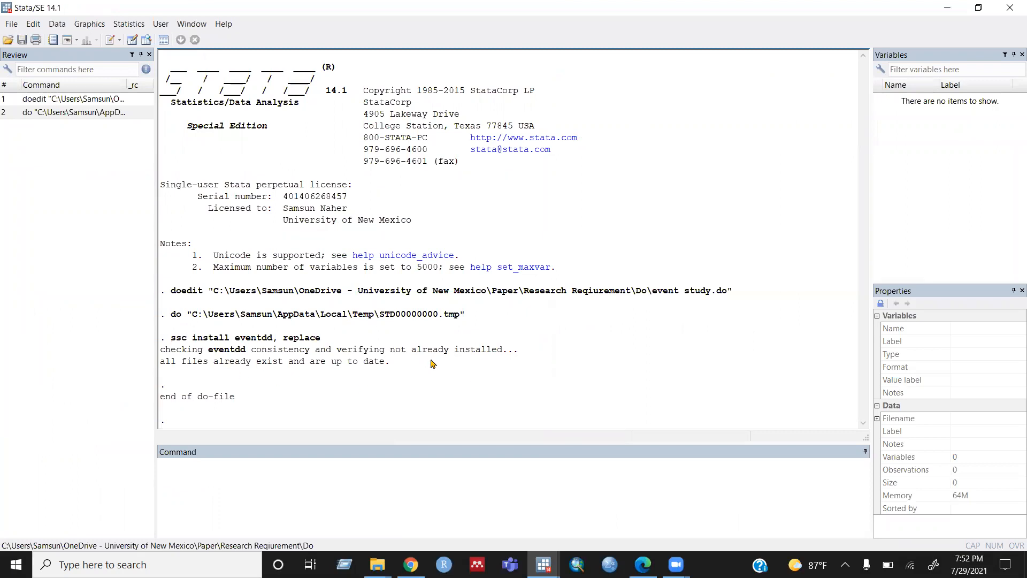
{"action": "left_click", "coordinate": [947, 7]}
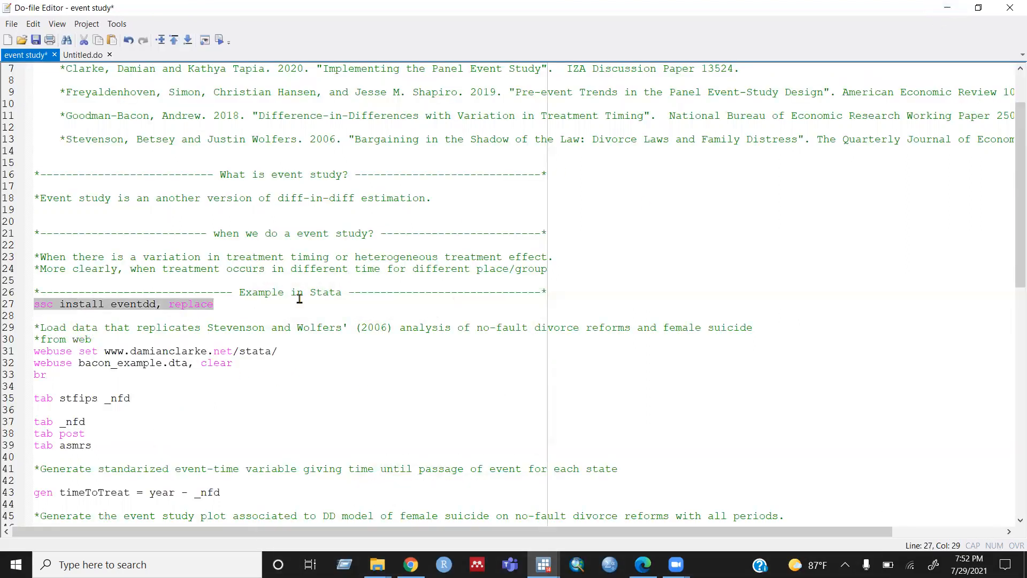
{"action": "scroll", "coordinate": [124, 359], "scroll_direction": "down", "scroll_amount": 1}
{"action": "scroll", "coordinate": [140, 357], "scroll_direction": "down", "scroll_amount": 1}
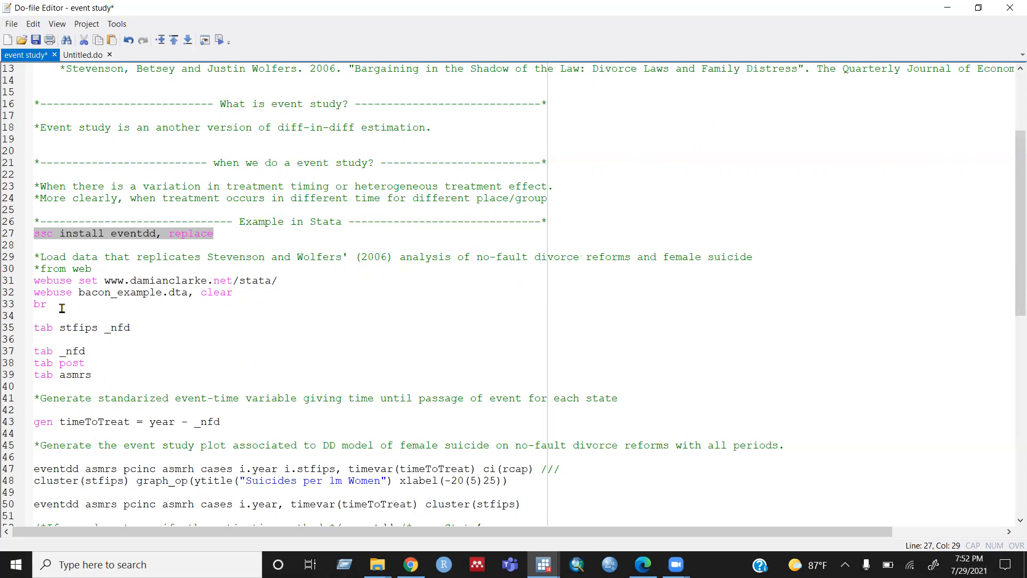
{"action": "scroll", "coordinate": [60, 307], "scroll_direction": "down", "scroll_amount": 1}
{"action": "left_click_drag", "start_coordinate": [35, 240], "coordinate": [247, 257]}
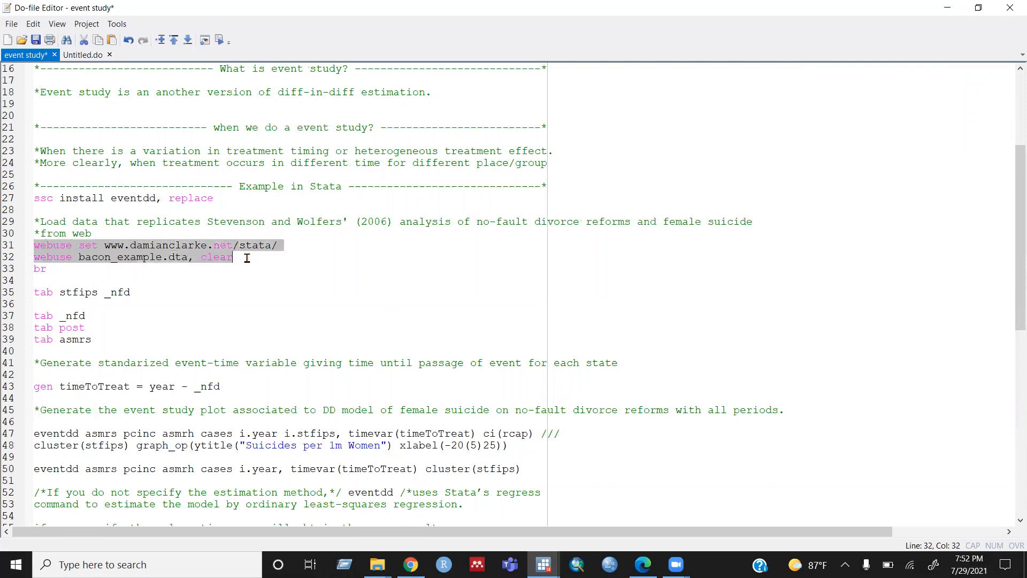
{"action": "left_click", "coordinate": [219, 41]}
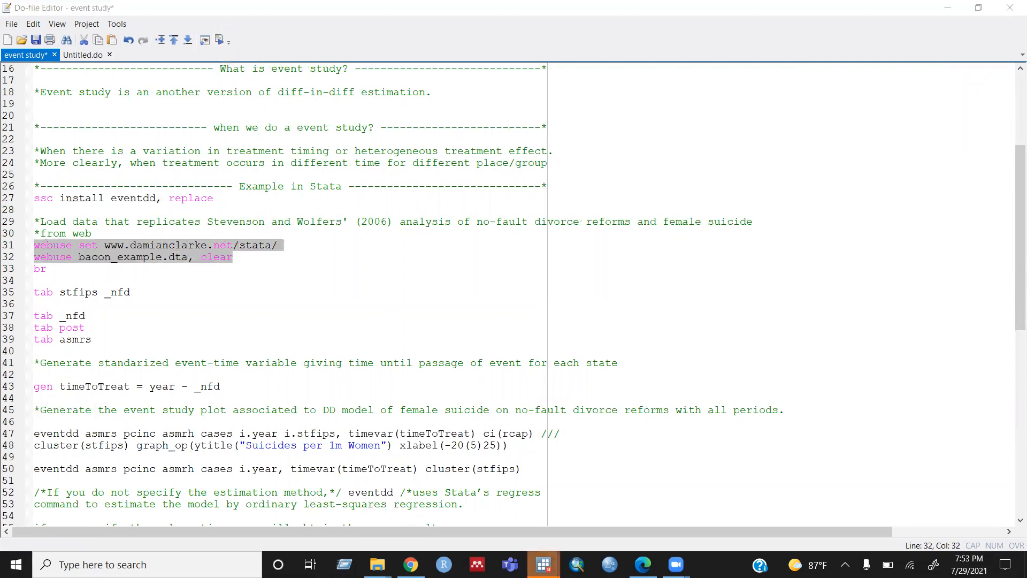
{"action": "mouse_move", "coordinate": [543, 564]}
{"action": "left_click", "coordinate": [423, 521]}
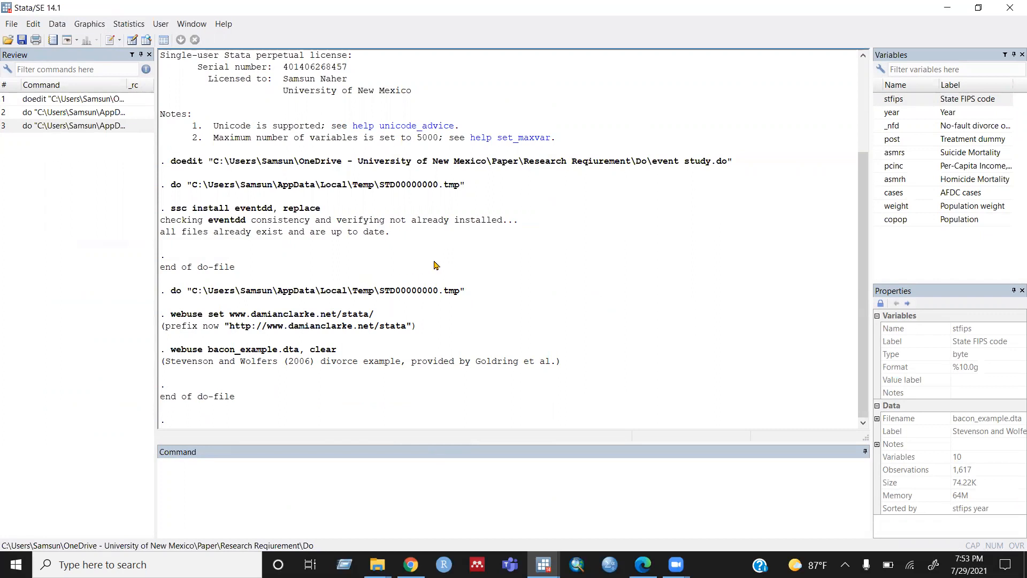
{"action": "left_click", "coordinate": [947, 8]}
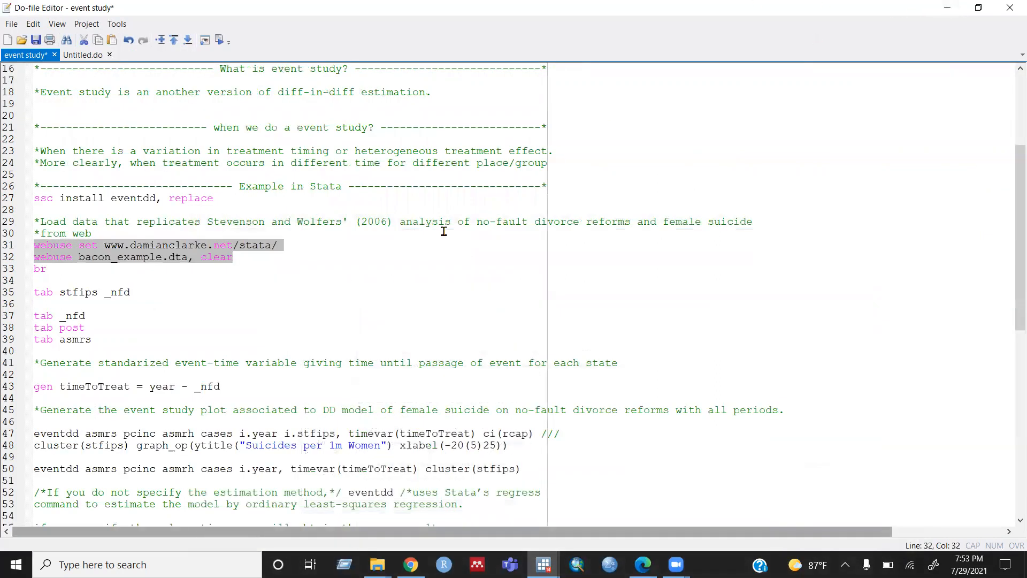
Run the br line and examine the state, year, _nfd and post columns of the loaded dataset.
{"action": "left_click", "coordinate": [15, 274]}
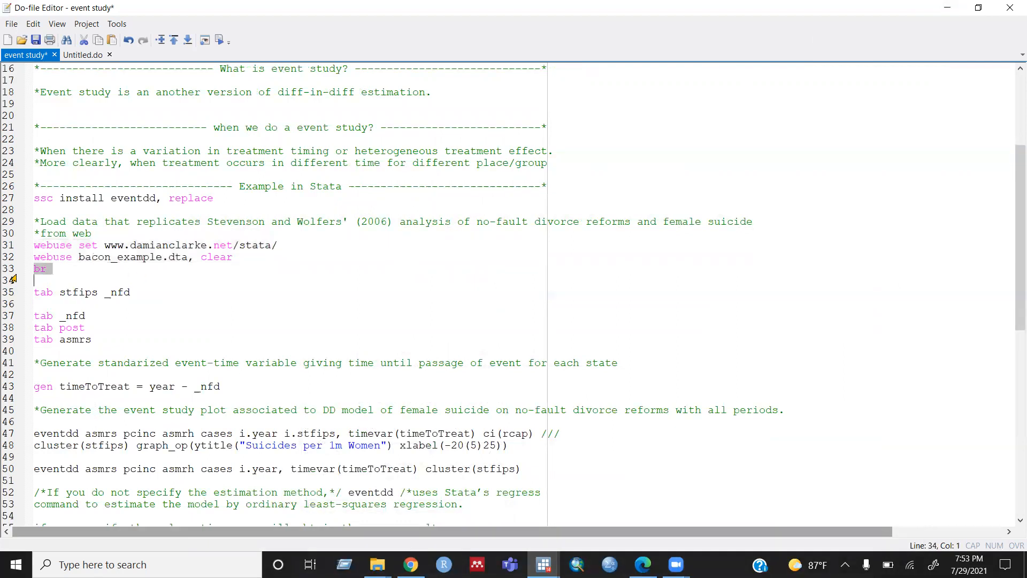
{"action": "left_click", "coordinate": [221, 41]}
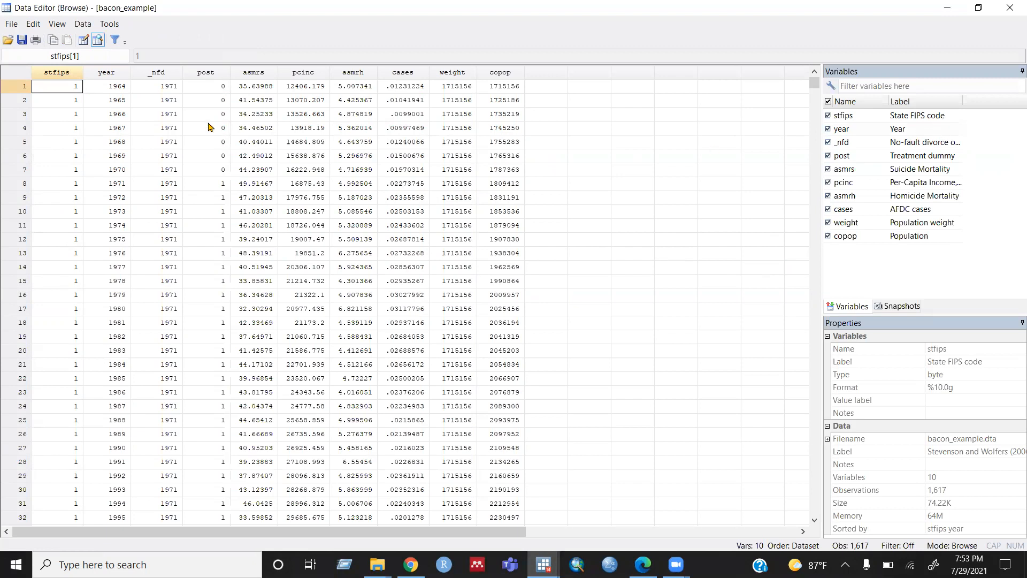
{"action": "scroll", "coordinate": [70, 247], "scroll_direction": "down", "scroll_amount": 1}
{"action": "scroll", "coordinate": [70, 246], "scroll_direction": "down", "scroll_amount": 5}
{"action": "scroll", "coordinate": [83, 251], "scroll_direction": "up", "scroll_amount": 10}
{"action": "scroll", "coordinate": [166, 160], "scroll_direction": "down", "scroll_amount": 2}
{"action": "scroll", "coordinate": [163, 198], "scroll_direction": "down", "scroll_amount": 8}
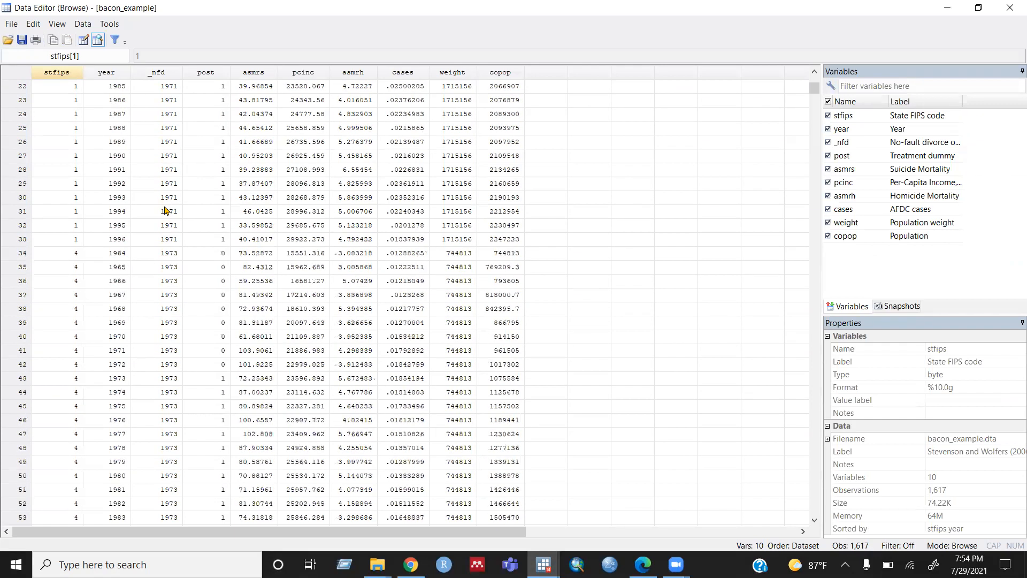
{"action": "scroll", "coordinate": [166, 216], "scroll_direction": "up", "scroll_amount": 7}
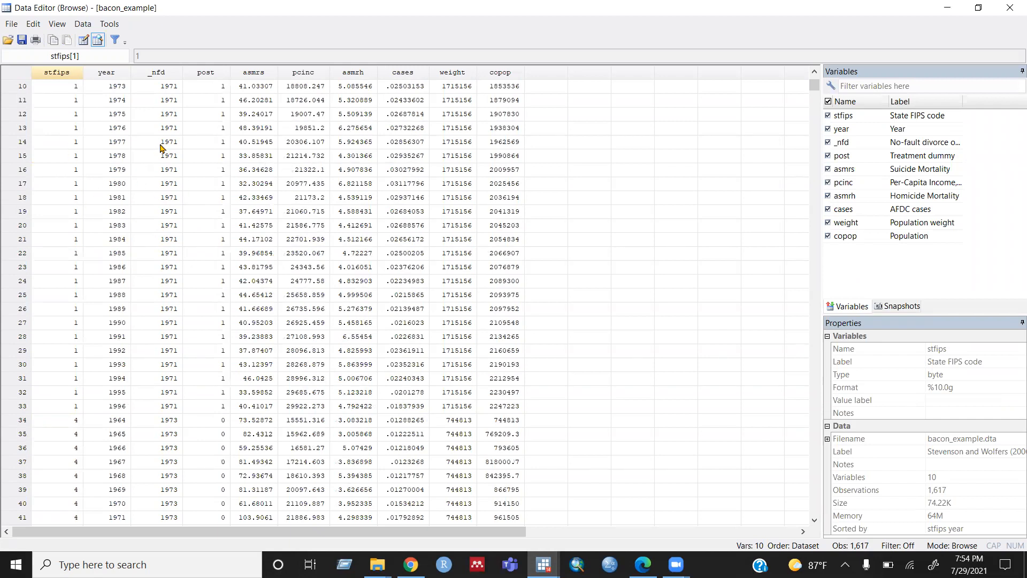
{"action": "left_click", "coordinate": [1010, 8]}
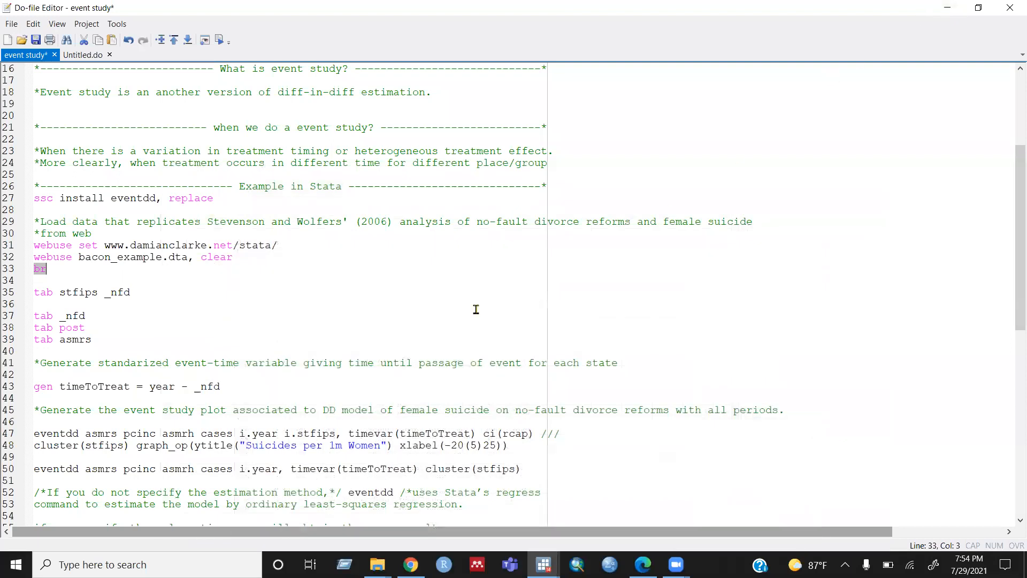
Run the do-file line "tab stfips _nfd" and bring up the Stata results window.
{"action": "left_click", "coordinate": [19, 294]}
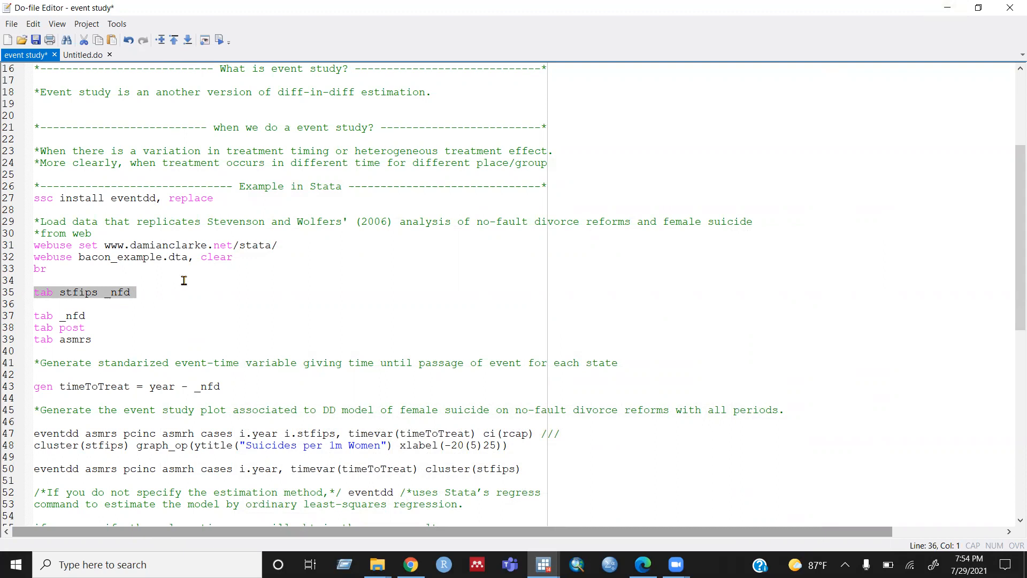
{"action": "key", "text": "shift+Left"}
{"action": "left_click", "coordinate": [947, 8]}
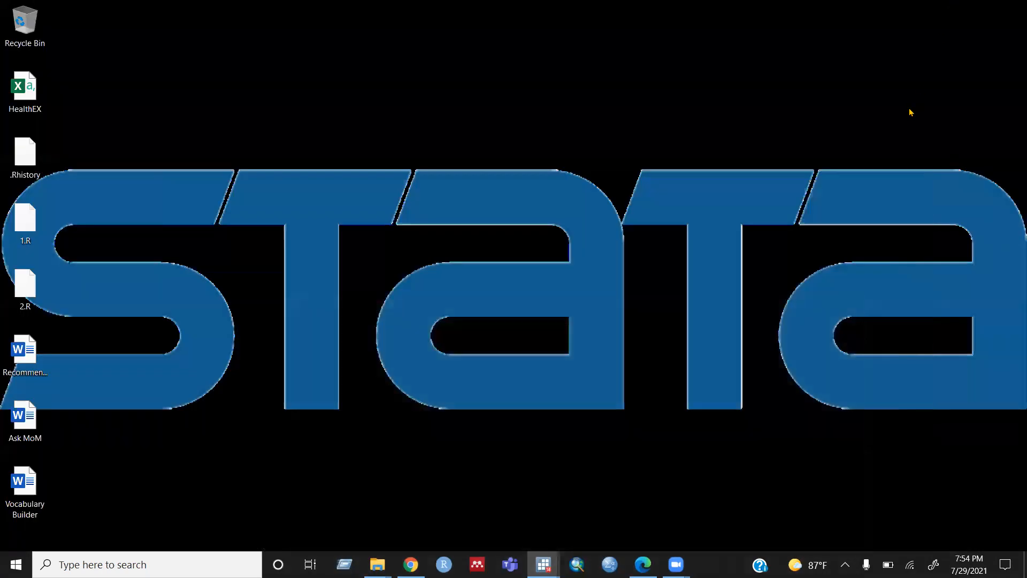
{"action": "mouse_move", "coordinate": [543, 563]}
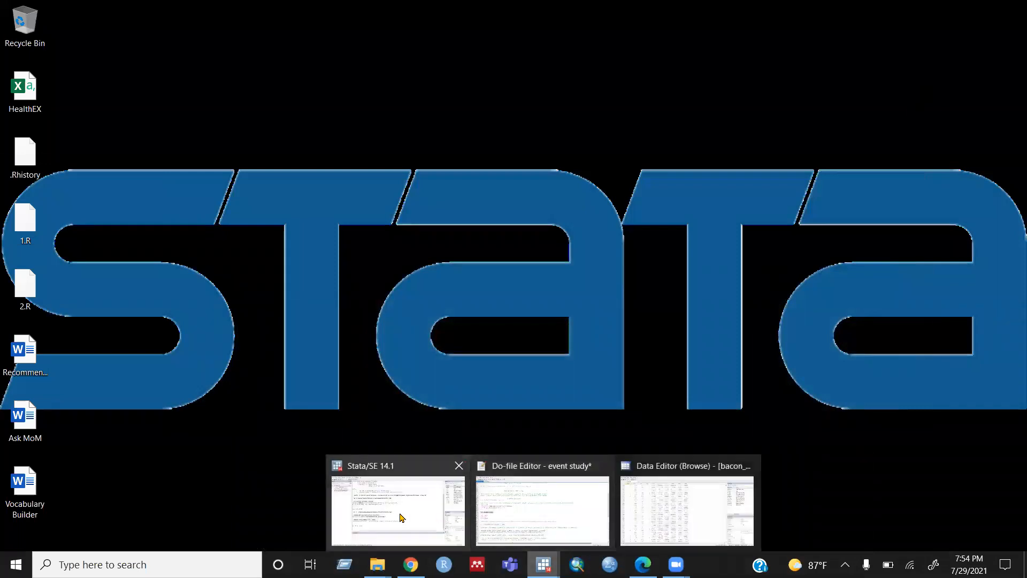
{"action": "left_click", "coordinate": [434, 522]}
Examine the cross-tabulation of state FIPS codes against no-fault divorce onset years, comparing when each state adopted the reform.
{"action": "scroll", "coordinate": [565, 321], "scroll_direction": "up", "scroll_amount": 14}
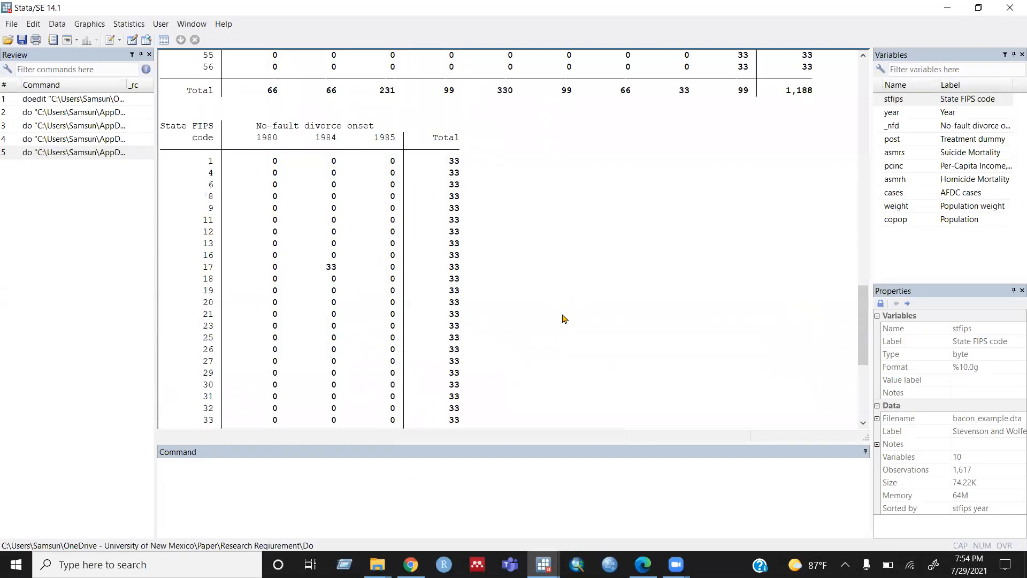
{"action": "scroll", "coordinate": [565, 318], "scroll_direction": "up", "scroll_amount": 10}
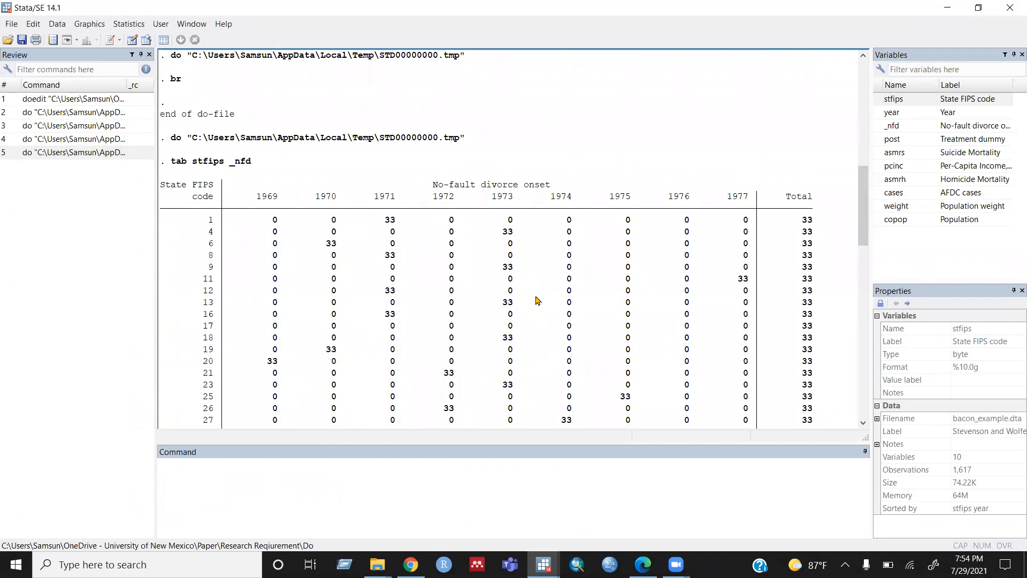
{"action": "scroll", "coordinate": [473, 290], "scroll_direction": "down", "scroll_amount": 1}
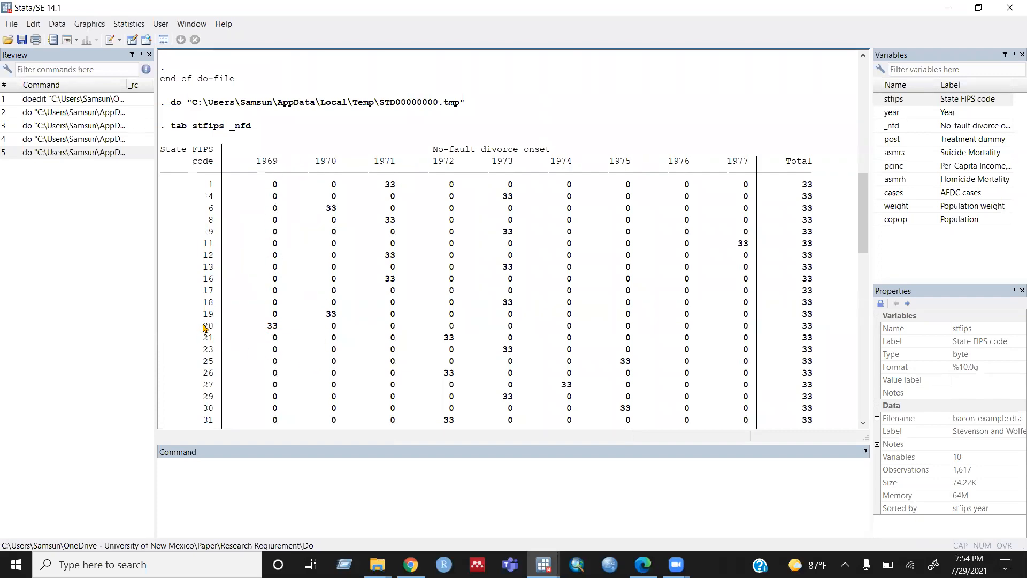
{"action": "left_click_drag", "start_coordinate": [204, 327], "coordinate": [283, 327]}
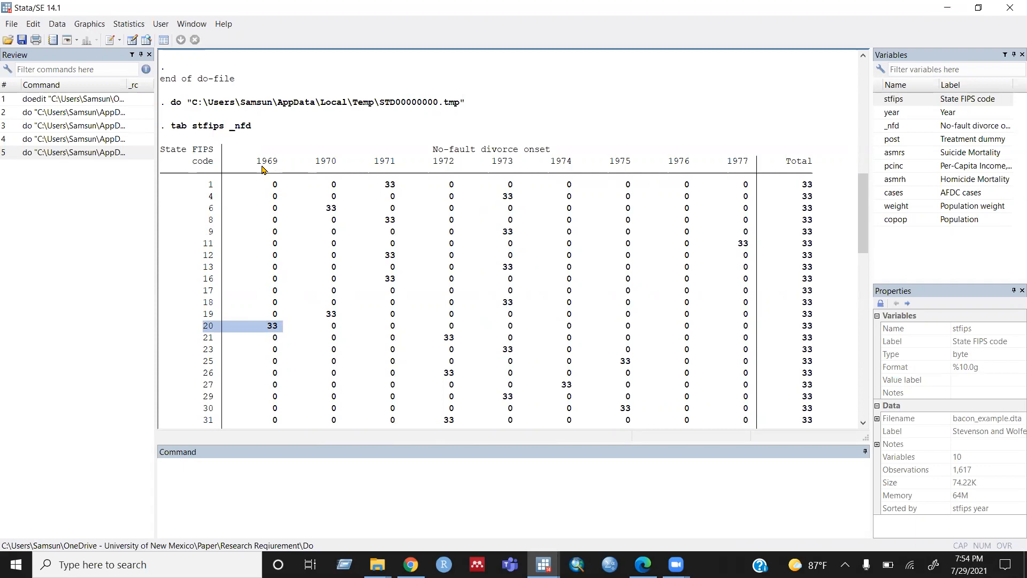
{"action": "scroll", "coordinate": [283, 316], "scroll_direction": "down", "scroll_amount": 7}
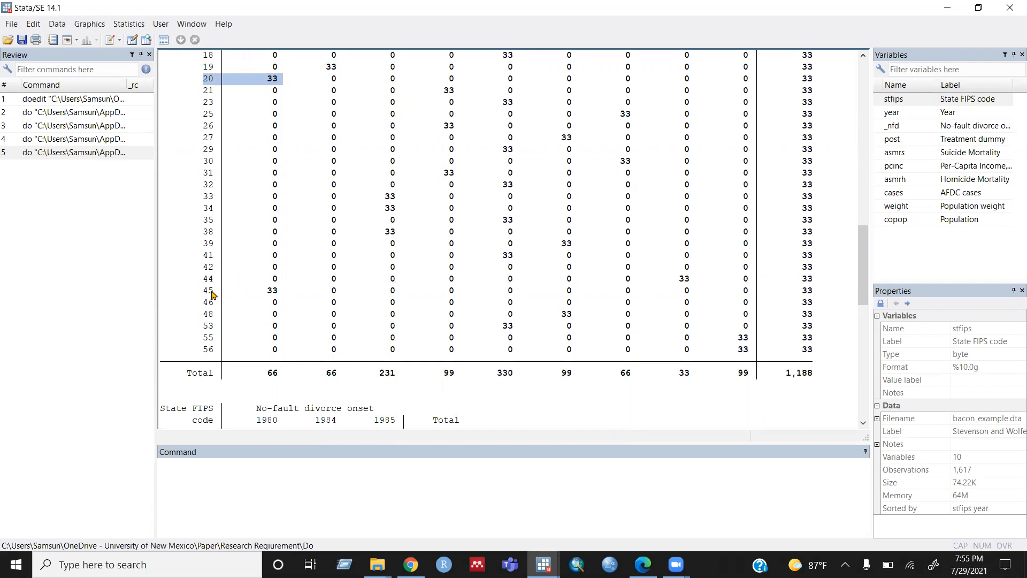
{"action": "left_click_drag", "start_coordinate": [269, 293], "coordinate": [291, 293]}
{"action": "scroll", "coordinate": [292, 310], "scroll_direction": "up", "scroll_amount": 4}
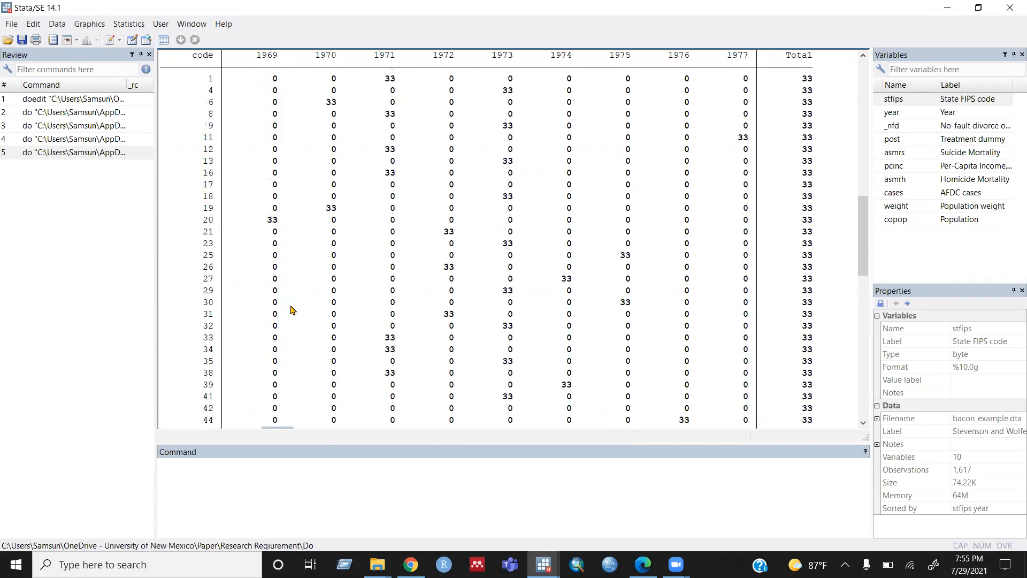
{"action": "scroll", "coordinate": [292, 310], "scroll_direction": "up", "scroll_amount": 4}
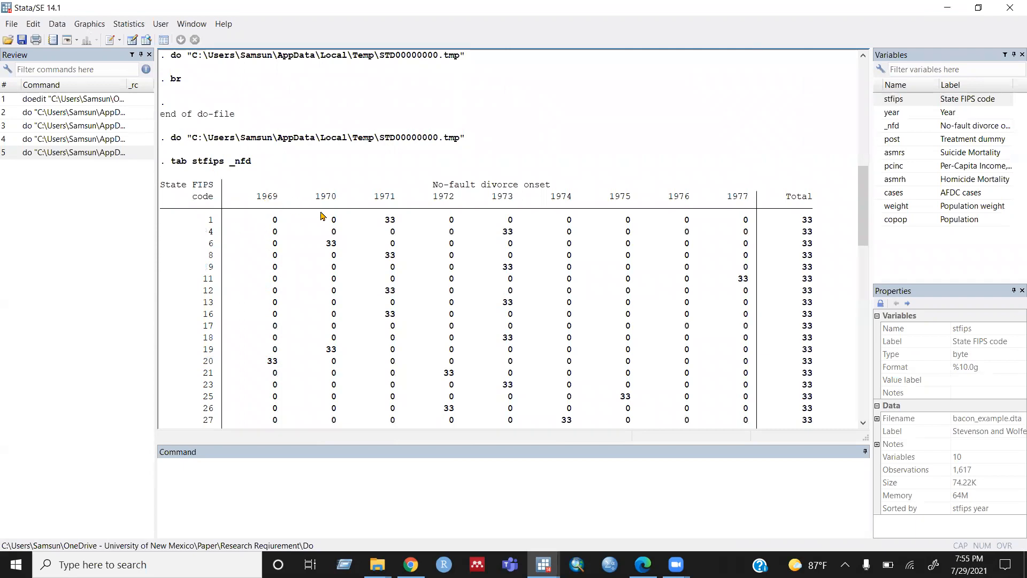
{"action": "scroll", "coordinate": [346, 304], "scroll_direction": "down", "scroll_amount": 7}
{"action": "scroll", "coordinate": [347, 319], "scroll_direction": "down", "scroll_amount": 3}
{"action": "scroll", "coordinate": [345, 320], "scroll_direction": "up", "scroll_amount": 4}
{"action": "scroll", "coordinate": [342, 326], "scroll_direction": "down", "scroll_amount": 4}
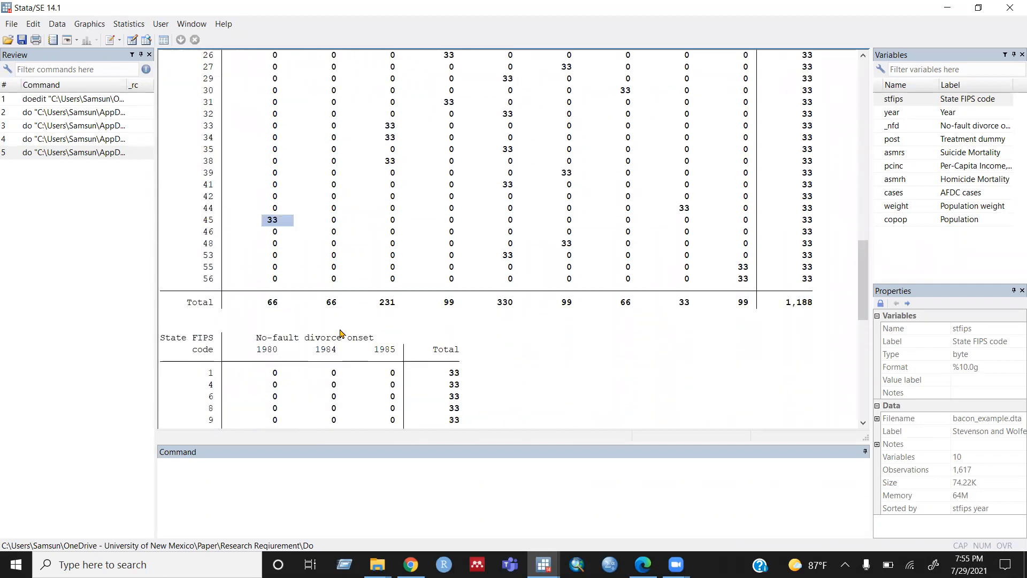
{"action": "scroll", "coordinate": [341, 333], "scroll_direction": "down", "scroll_amount": 13}
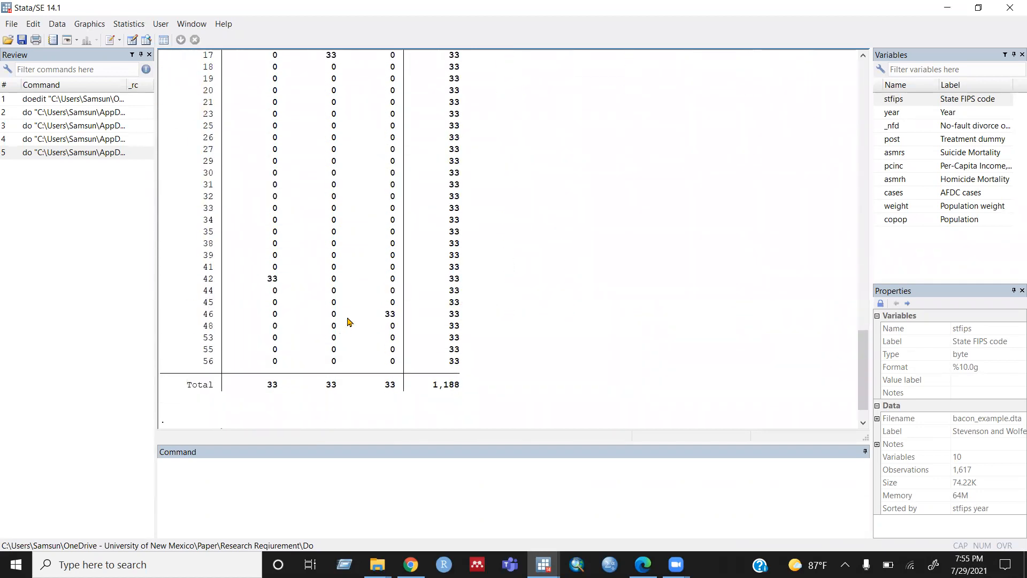
{"action": "scroll", "coordinate": [346, 329], "scroll_direction": "up", "scroll_amount": 9}
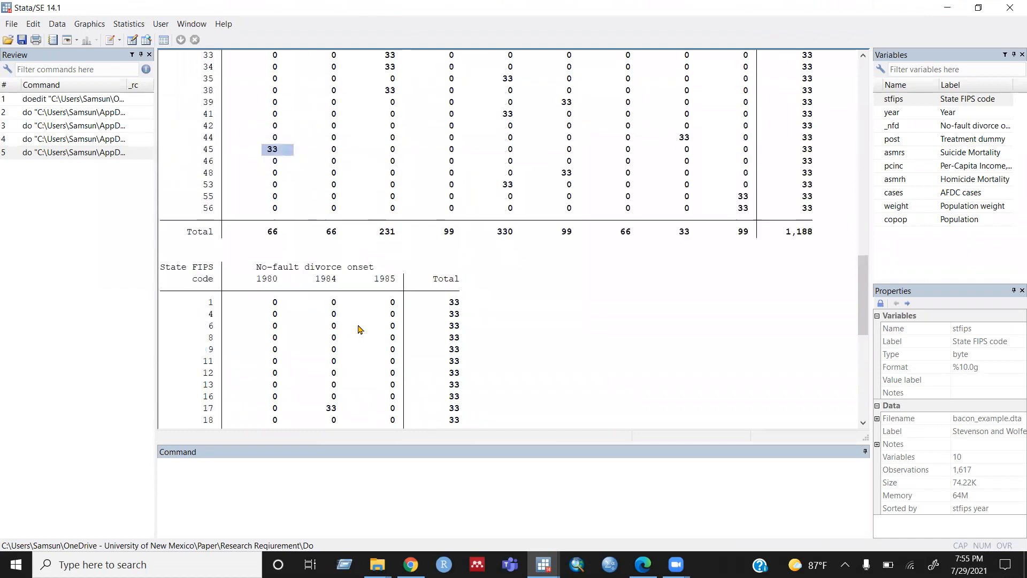
{"action": "scroll", "coordinate": [364, 297], "scroll_direction": "up", "scroll_amount": 5}
{"action": "scroll", "coordinate": [366, 303], "scroll_direction": "up", "scroll_amount": 10}
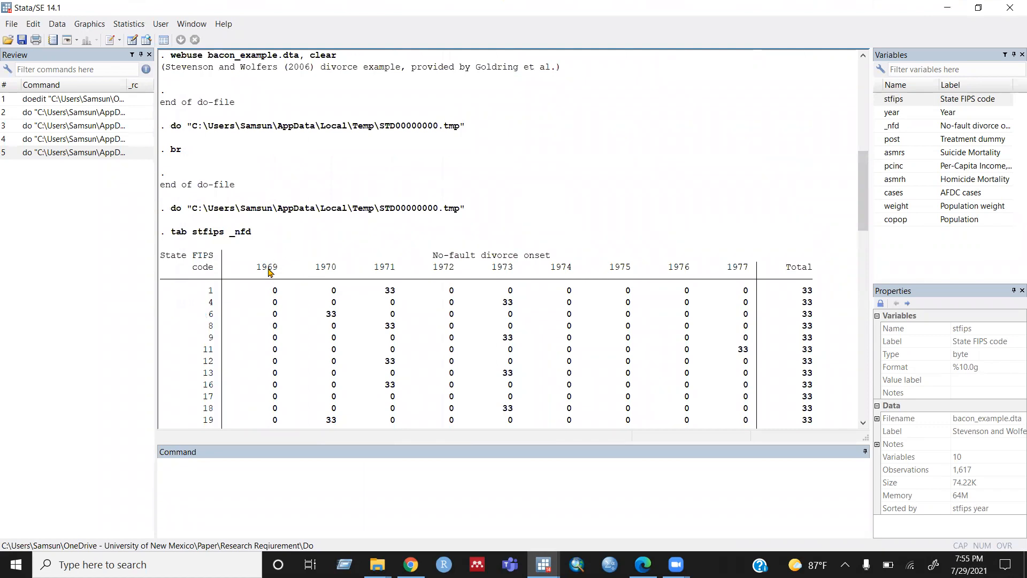
{"action": "scroll", "coordinate": [282, 278], "scroll_direction": "down", "scroll_amount": 10}
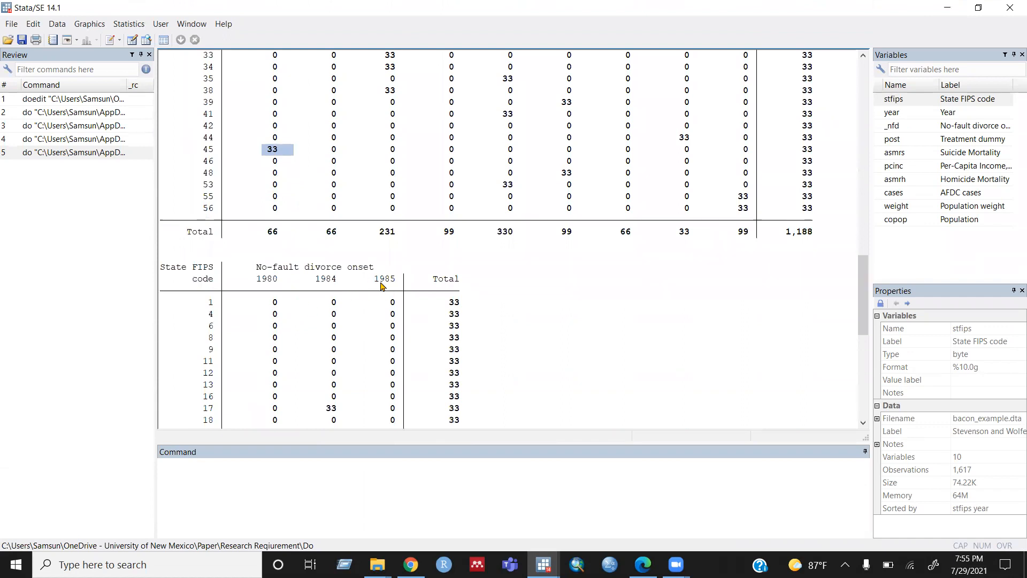
{"action": "scroll", "coordinate": [511, 299], "scroll_direction": "up", "scroll_amount": 11}
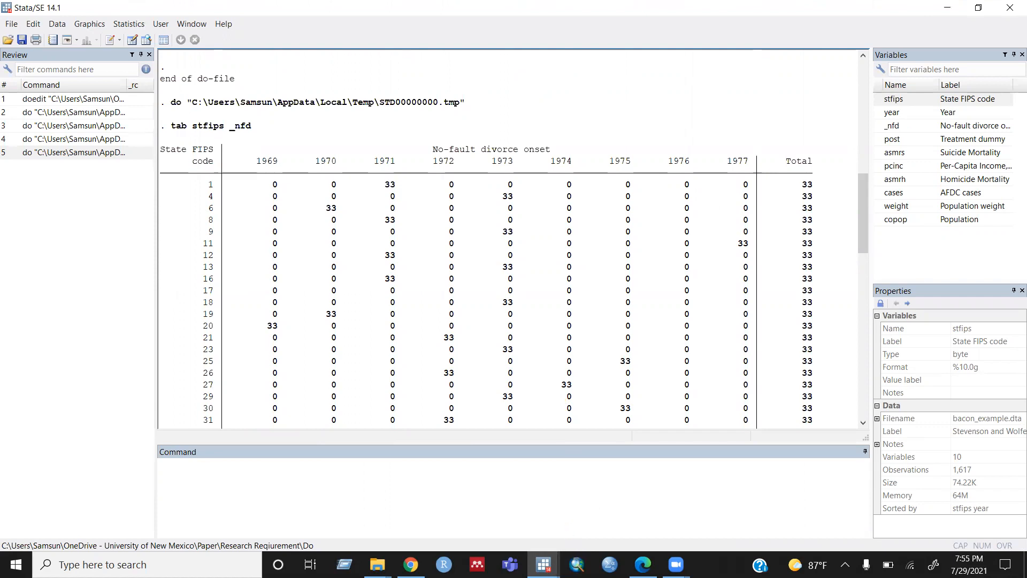
Examine the year, _nfd and post columns across states in the data browser, including a state without a reform year, and close the browser.
{"action": "mouse_move", "coordinate": [543, 564]}
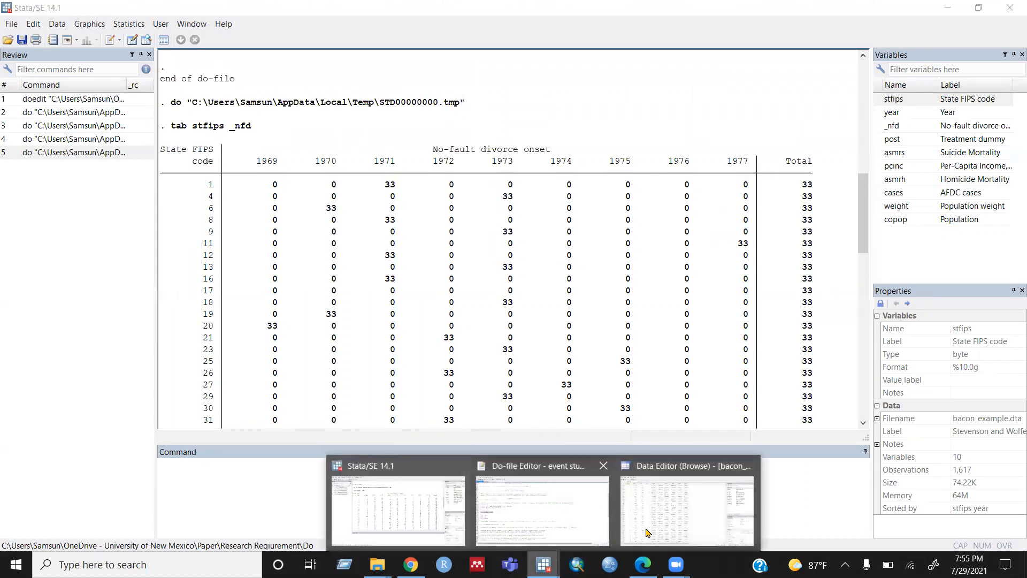
{"action": "left_click", "coordinate": [623, 481]}
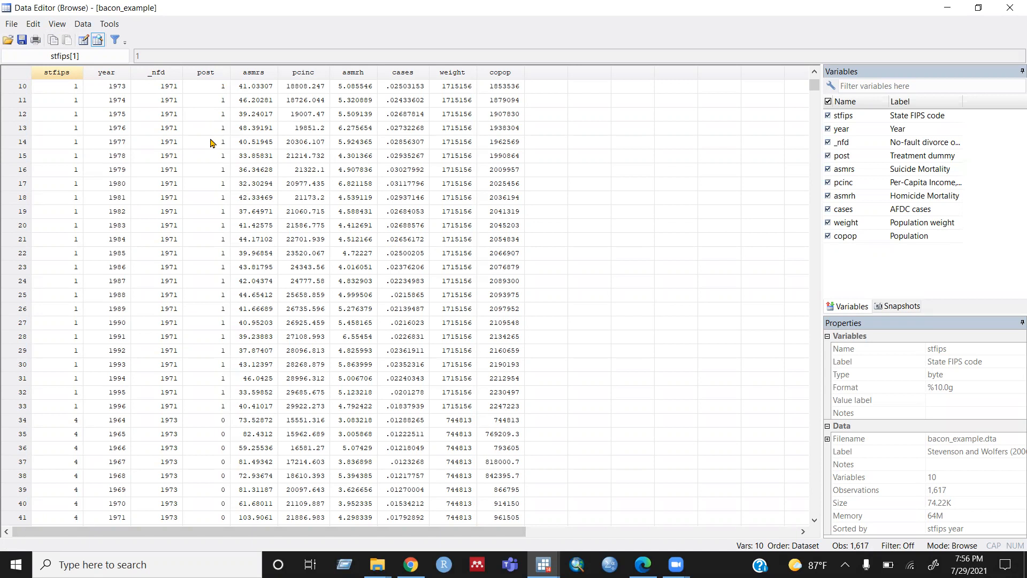
{"action": "scroll", "coordinate": [211, 150], "scroll_direction": "up", "scroll_amount": 3}
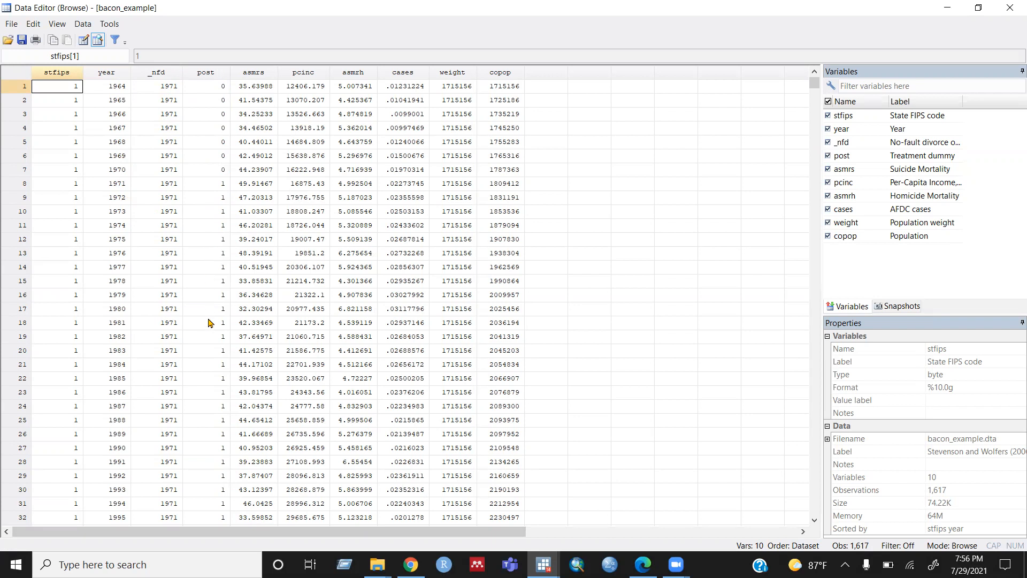
{"action": "scroll", "coordinate": [203, 381], "scroll_direction": "down", "scroll_amount": 1}
{"action": "scroll", "coordinate": [194, 378], "scroll_direction": "down", "scroll_amount": 1}
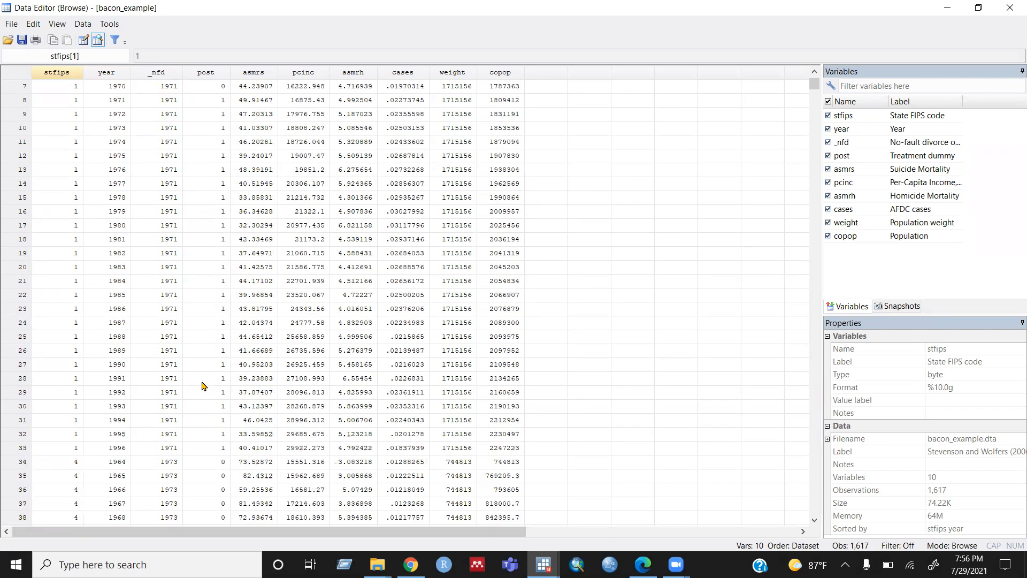
{"action": "scroll", "coordinate": [197, 377], "scroll_direction": "up", "scroll_amount": 2}
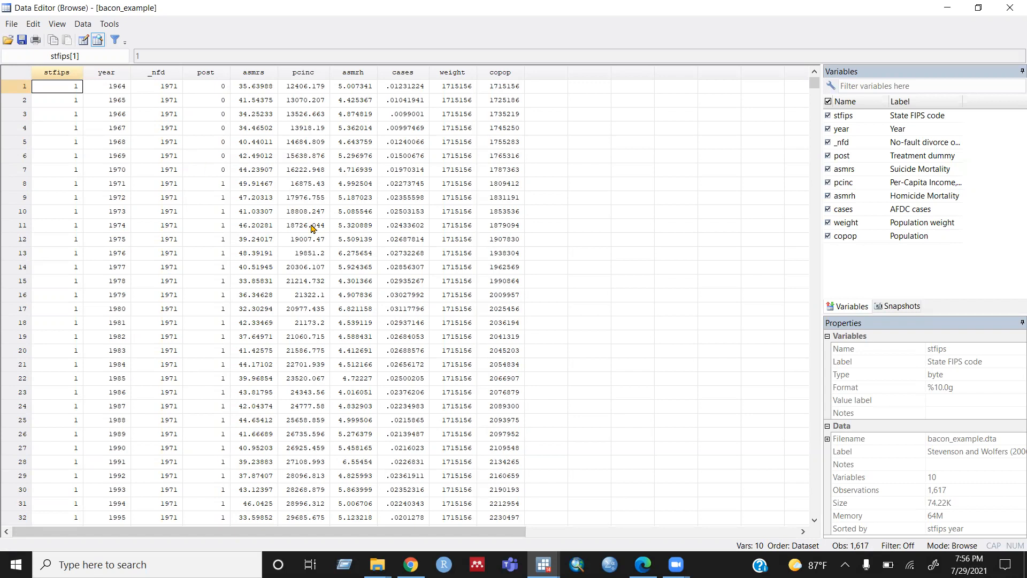
{"action": "scroll", "coordinate": [142, 244], "scroll_direction": "down", "scroll_amount": 17}
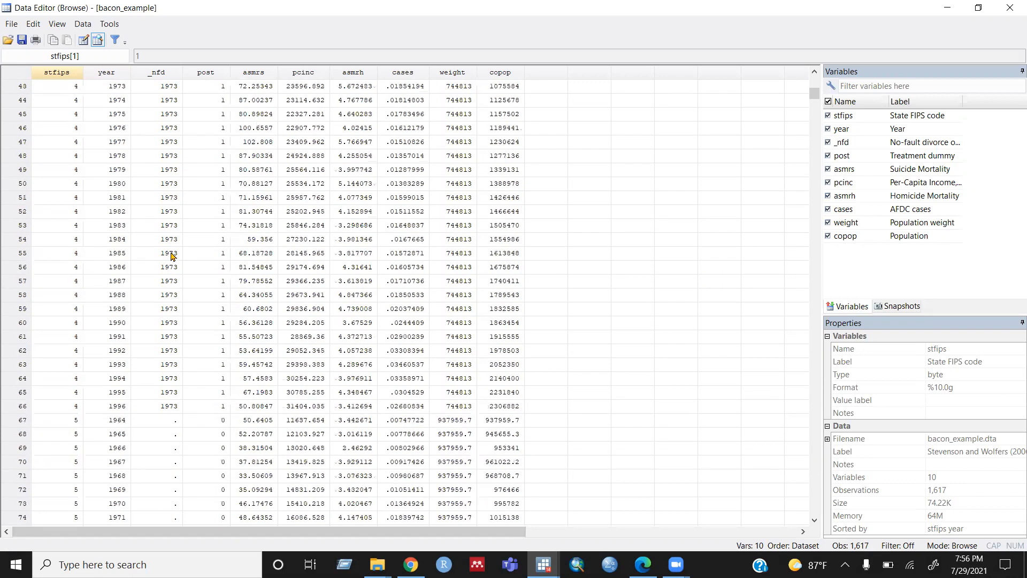
{"action": "scroll", "coordinate": [172, 261], "scroll_direction": "down", "scroll_amount": 11}
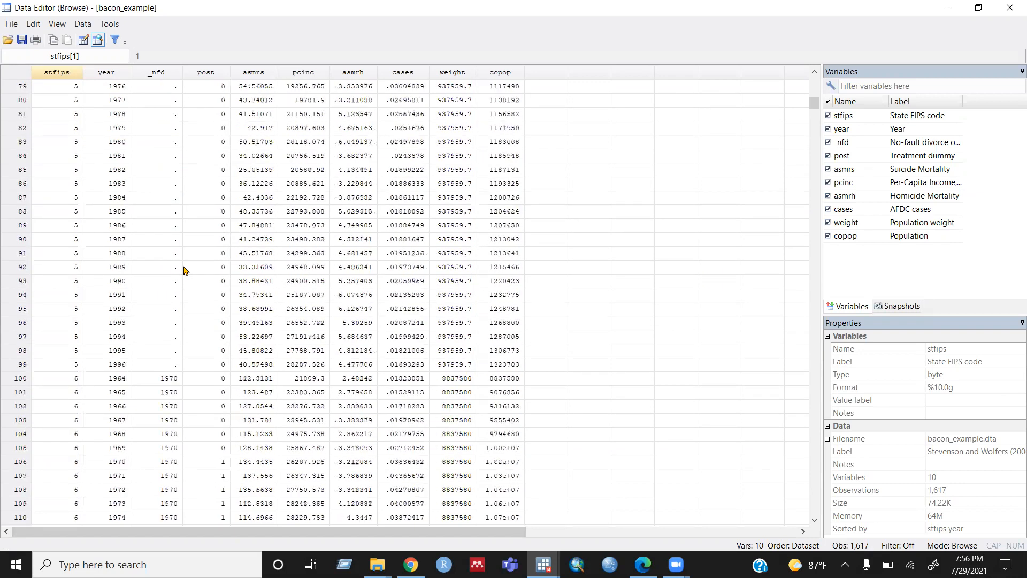
{"action": "scroll", "coordinate": [131, 280], "scroll_direction": "down", "scroll_amount": 10}
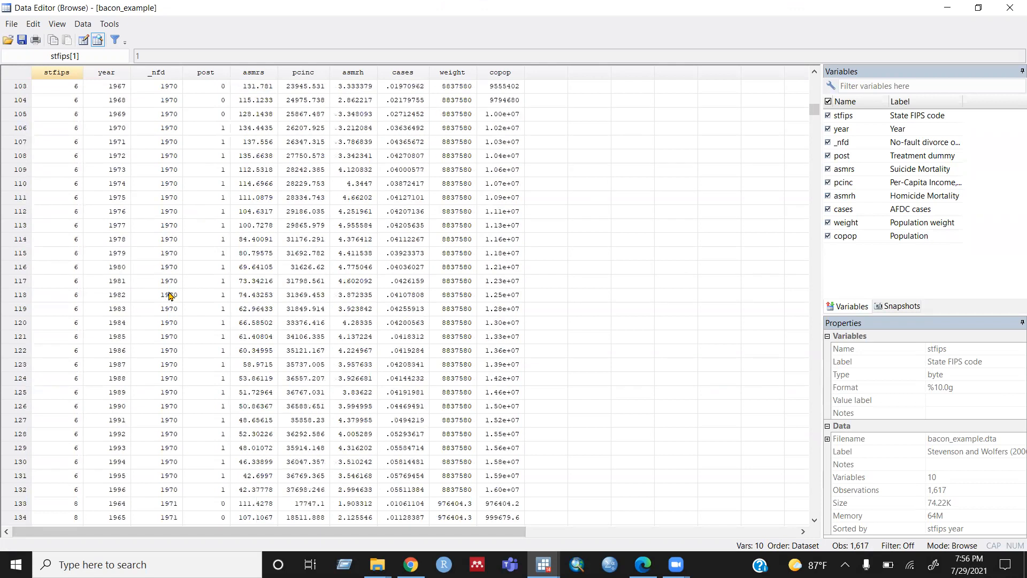
{"action": "scroll", "coordinate": [193, 284], "scroll_direction": "up", "scroll_amount": 20}
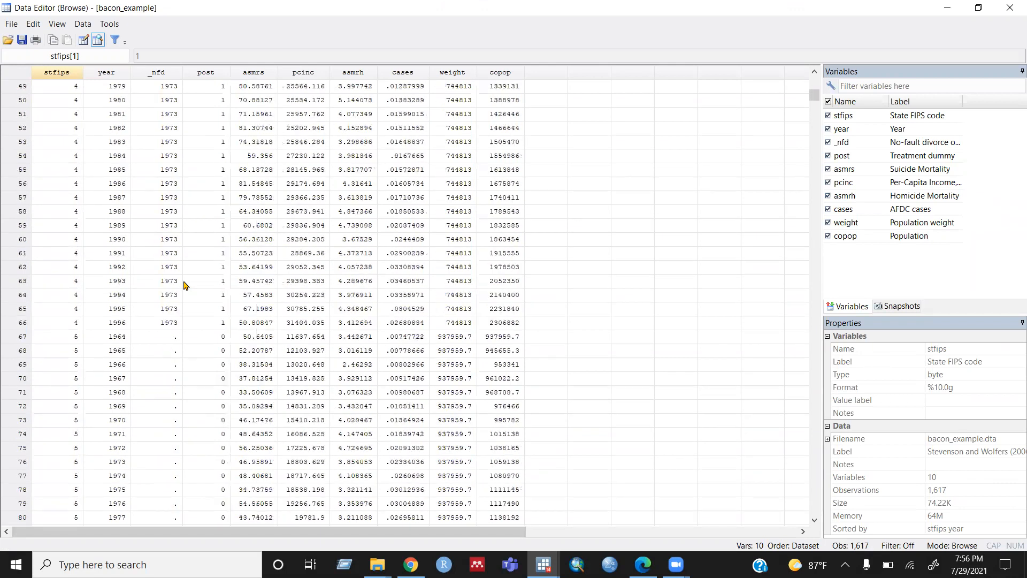
{"action": "scroll", "coordinate": [183, 287], "scroll_direction": "up", "scroll_amount": 10}
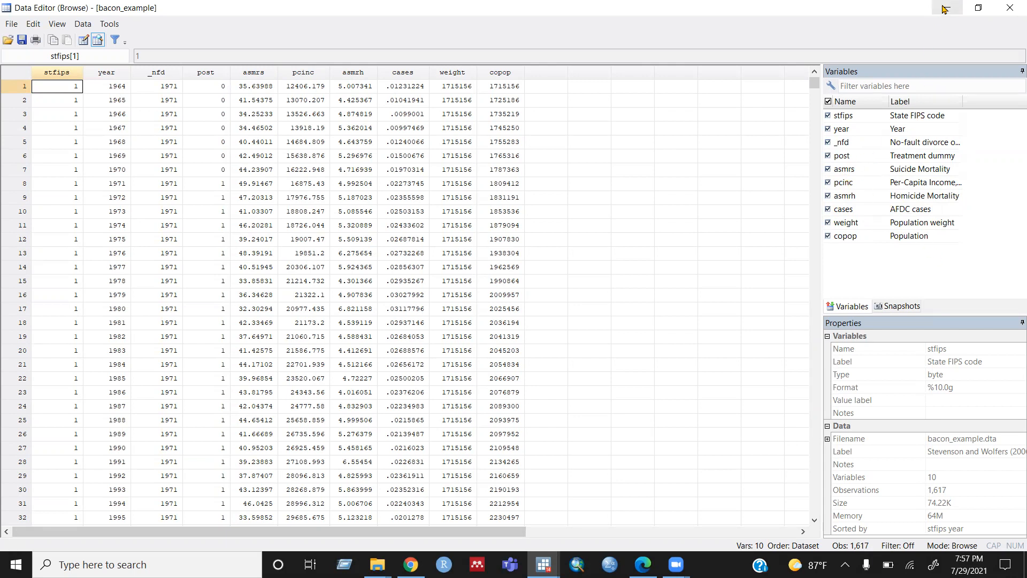
{"action": "left_click", "coordinate": [1009, 8]}
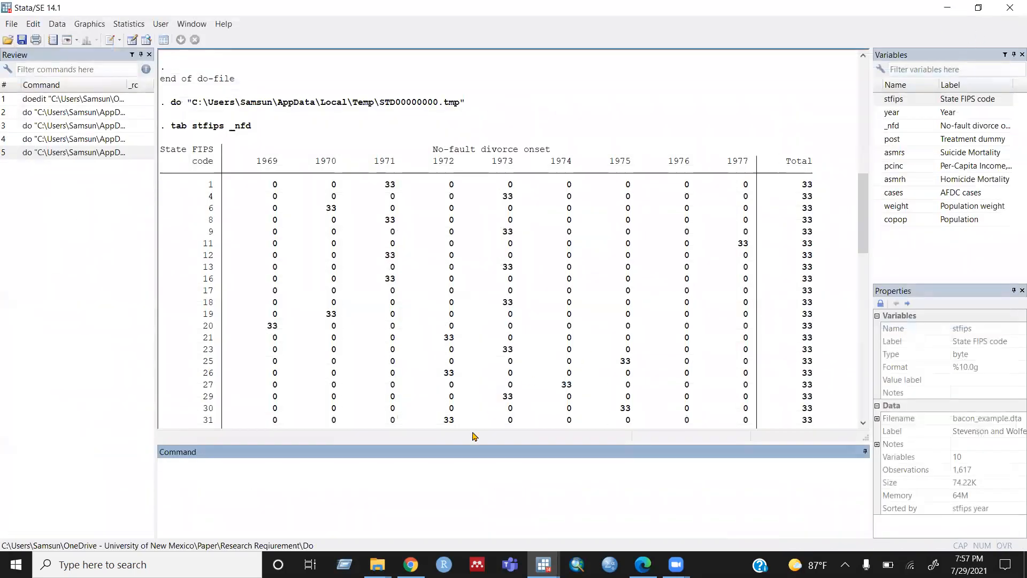
Return to the do-file and run the line "gen timeToTreat = year - _nfd".
{"action": "mouse_move", "coordinate": [544, 564]}
{"action": "left_click", "coordinate": [594, 515]}
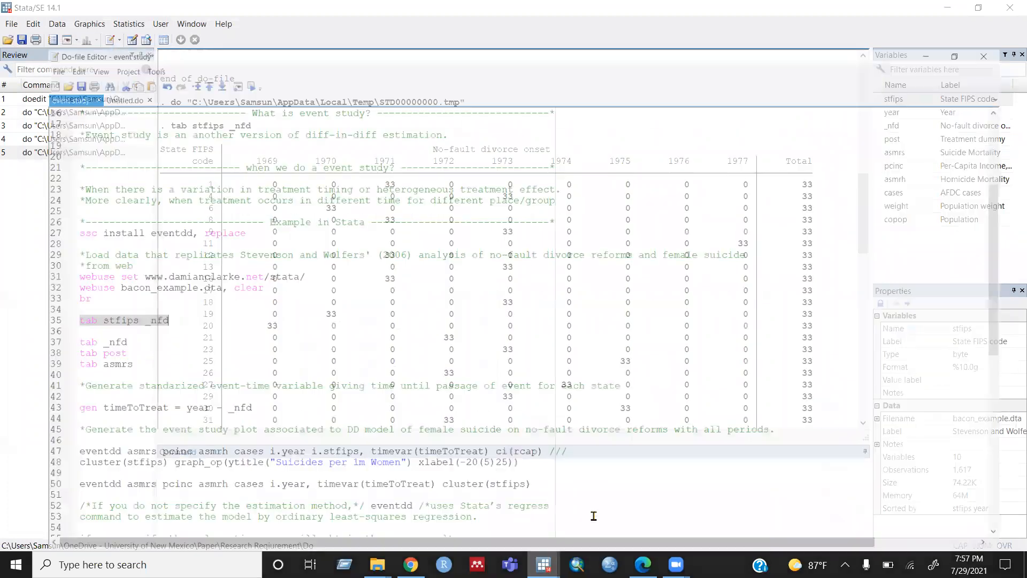
{"action": "scroll", "coordinate": [202, 365], "scroll_direction": "down", "scroll_amount": 2}
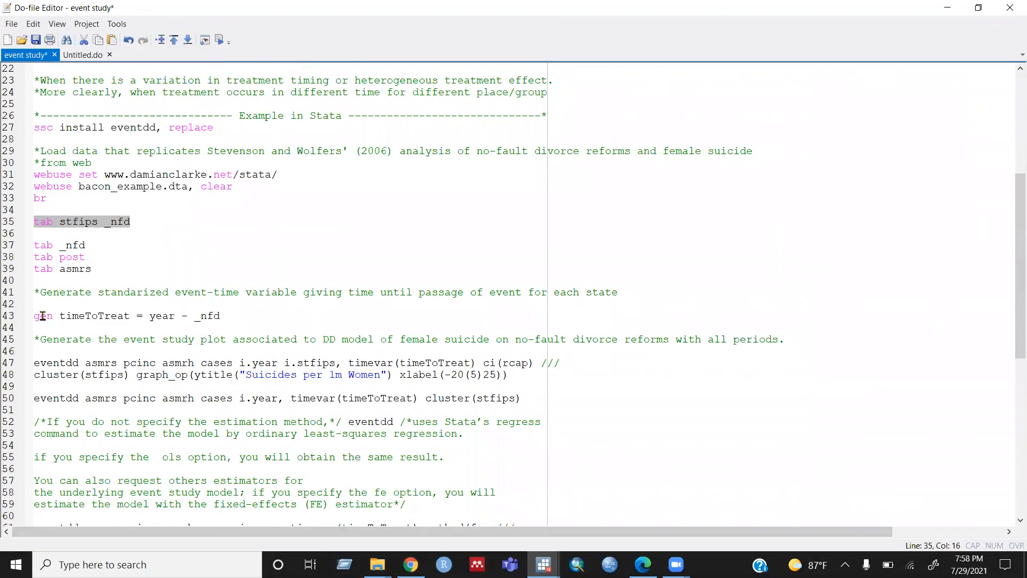
{"action": "scroll", "coordinate": [243, 326], "scroll_direction": "down", "scroll_amount": 2}
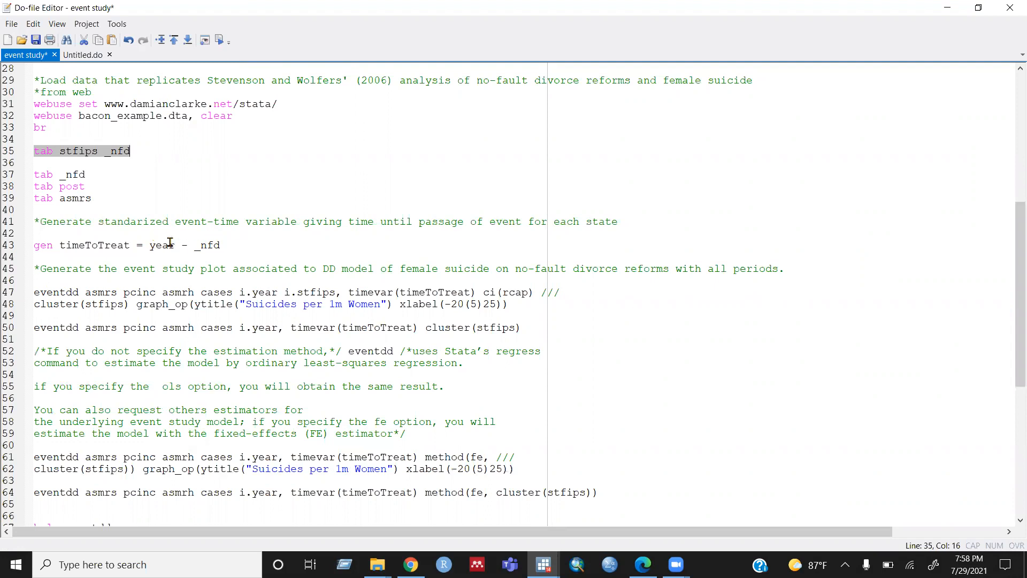
{"action": "left_click", "coordinate": [11, 247]}
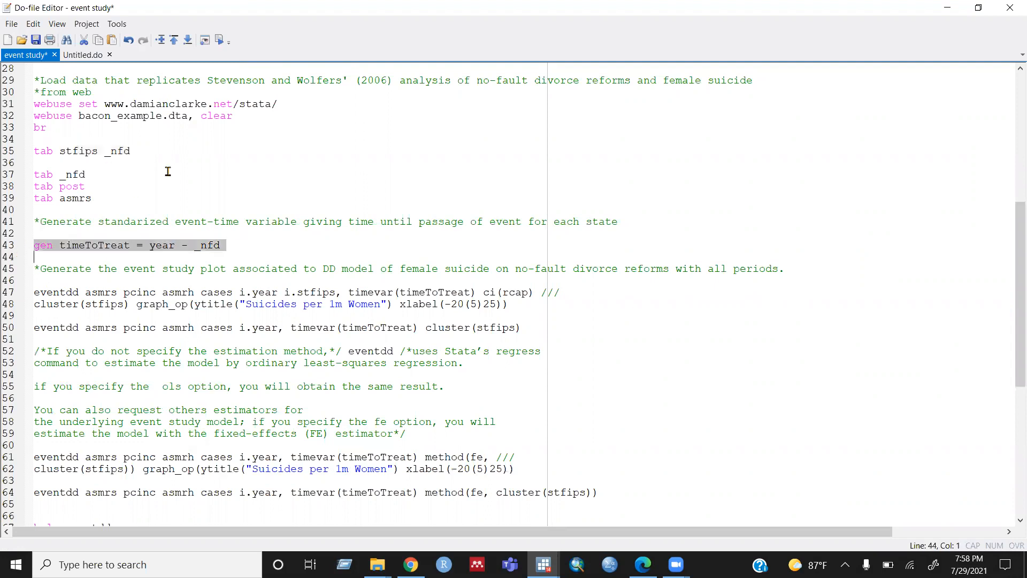
{"action": "left_click", "coordinate": [218, 40]}
Run the br line again, examine the timeToTreat column against year and _nfd, and close the data browser.
{"action": "mouse_move", "coordinate": [543, 564]}
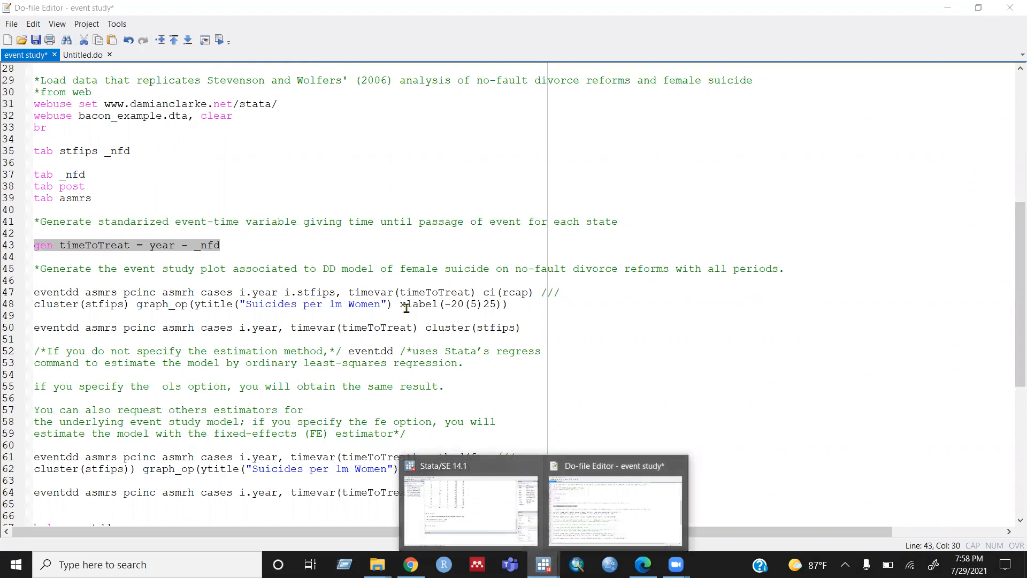
{"action": "left_click", "coordinate": [12, 129]}
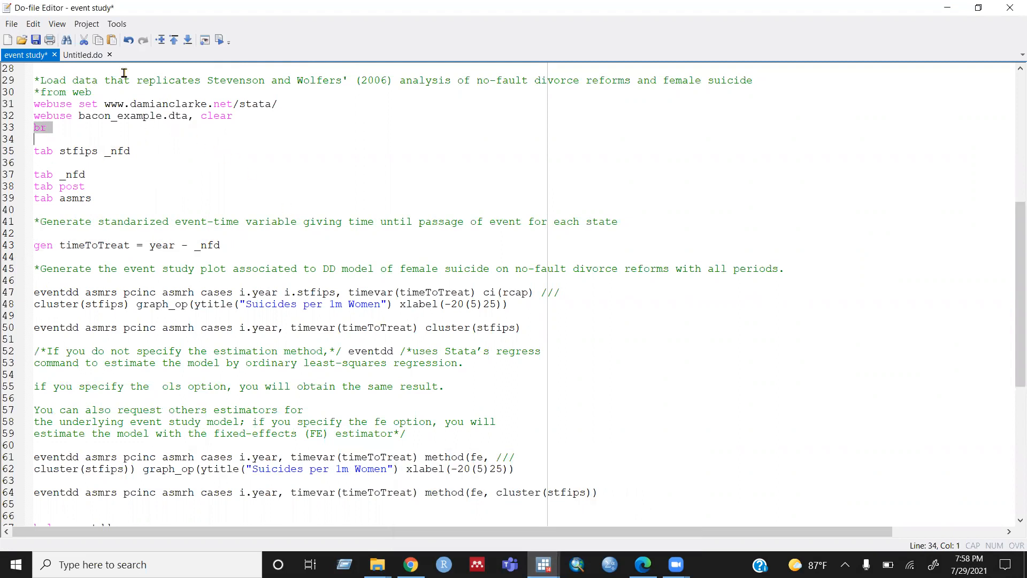
{"action": "left_click", "coordinate": [219, 40]}
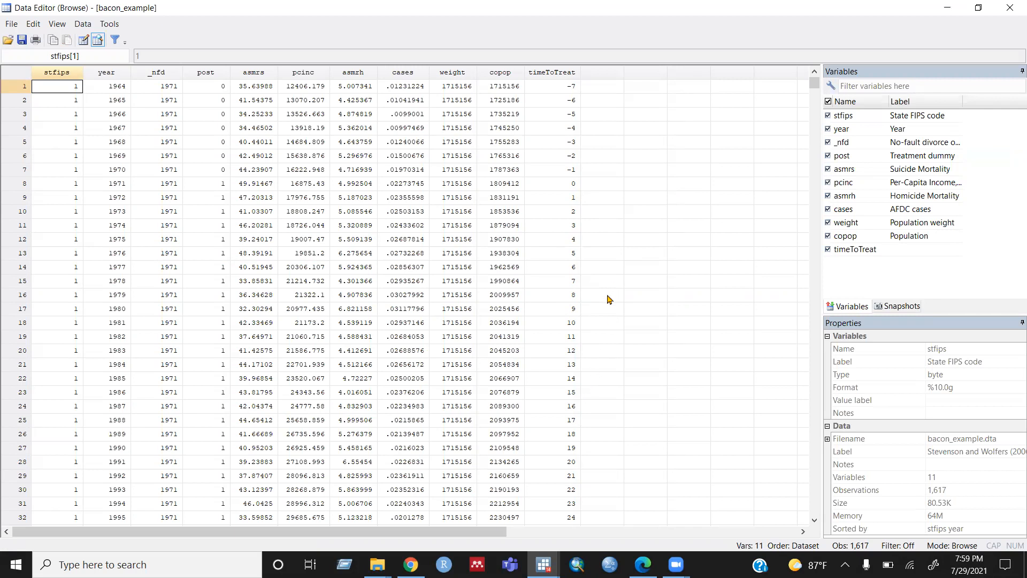
{"action": "left_click", "coordinate": [1010, 7]}
Run the two-line eventdd command for asmrs with i.year i.stfips, timevar(timeToTreat), ci(rcap), cluster(stfips) and the "Suicides per 1m Women" graph options.
{"action": "scroll", "coordinate": [347, 239], "scroll_direction": "down", "scroll_amount": 1}
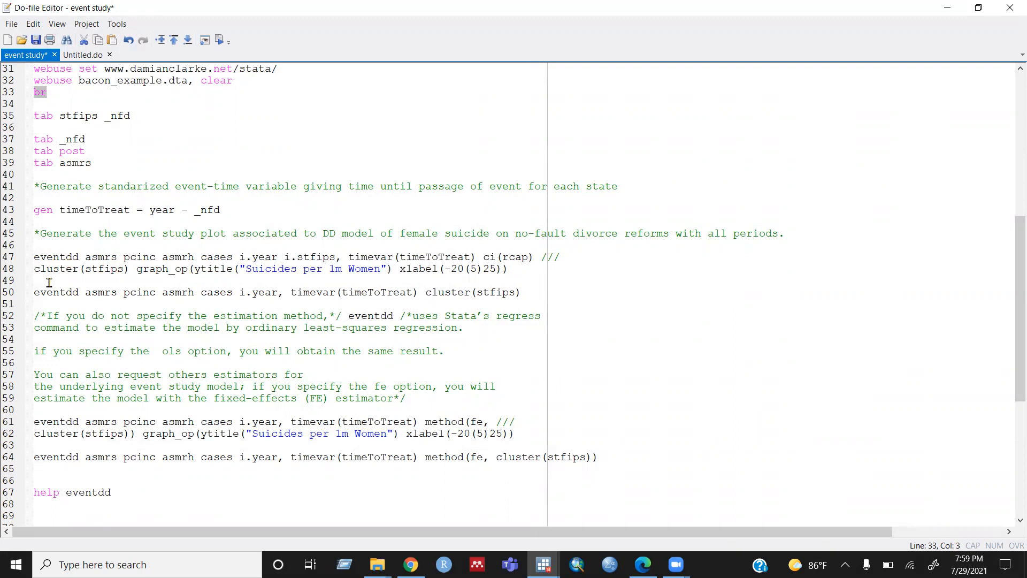
{"action": "left_click", "coordinate": [99, 257]}
{"action": "double_click", "coordinate": [99, 257]}
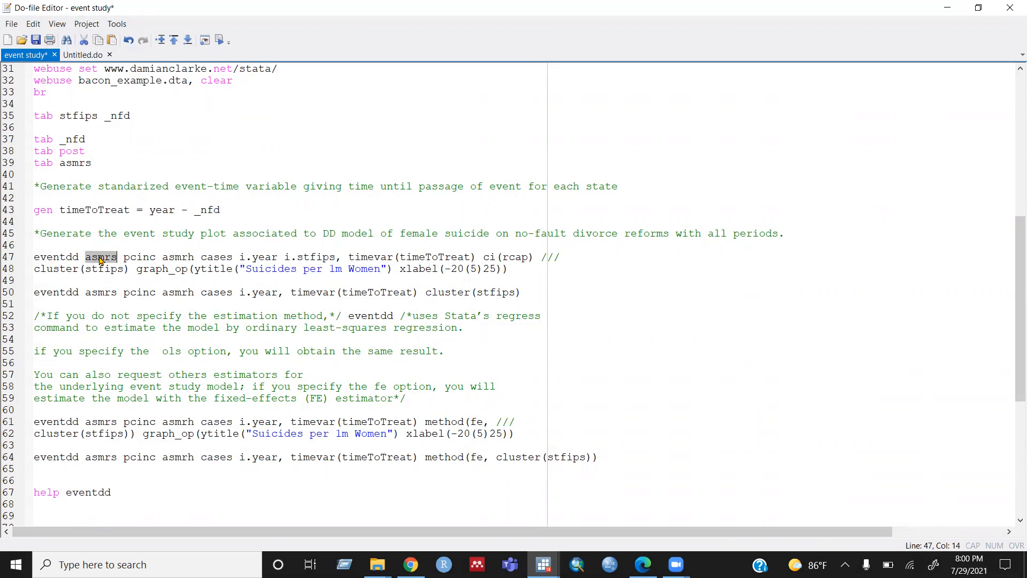
{"action": "left_click", "coordinate": [141, 258]}
{"action": "left_click_drag", "start_coordinate": [35, 254], "coordinate": [25, 281]}
{"action": "key", "text": "shift+Left"}
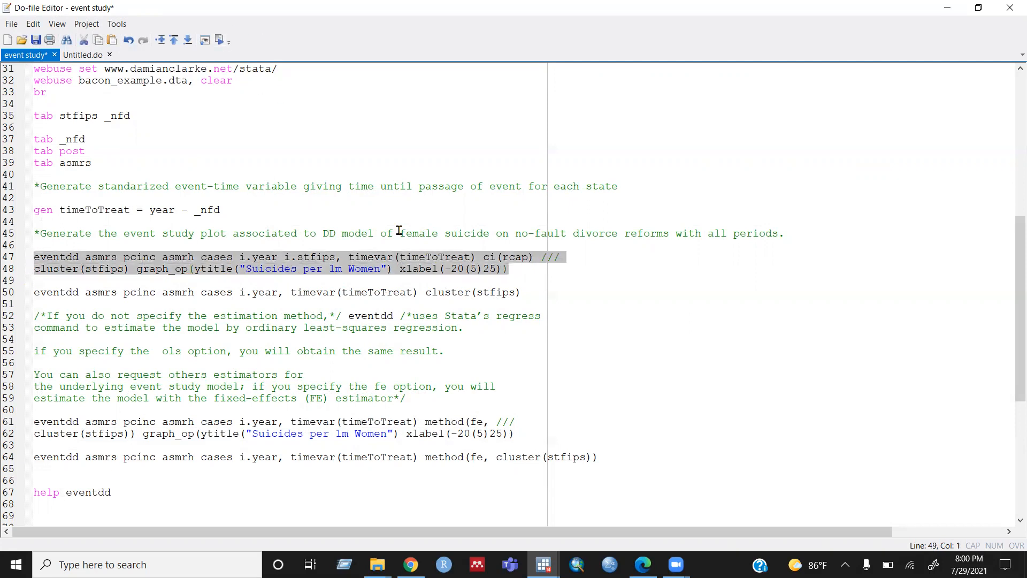
Maximize the event study graph, examine the point estimates and 95% confidence intervals before and after treatment, and return to the do-file.
{"action": "left_click", "coordinate": [543, 564]}
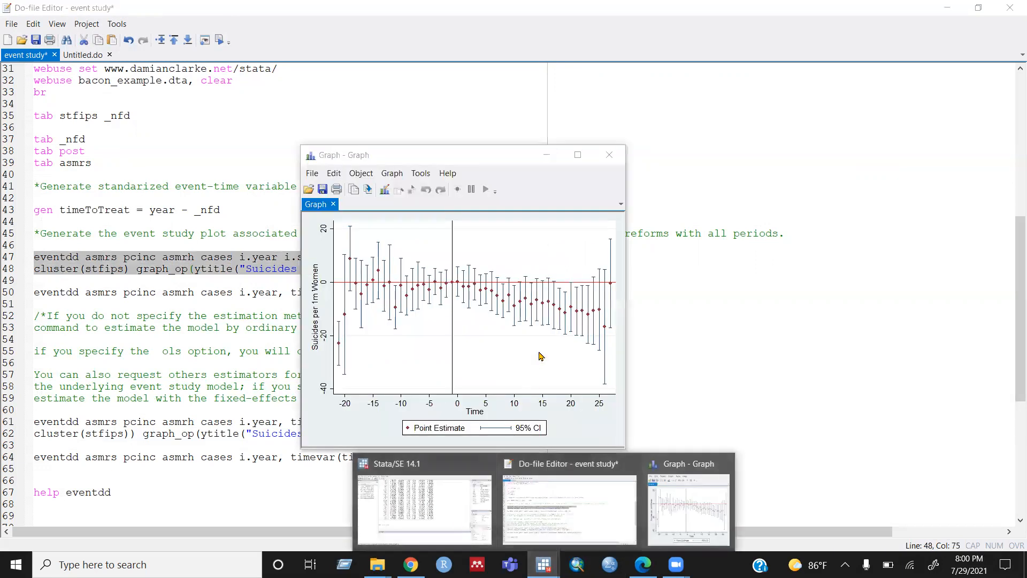
{"action": "left_click", "coordinate": [541, 321]}
{"action": "left_click", "coordinate": [578, 155]}
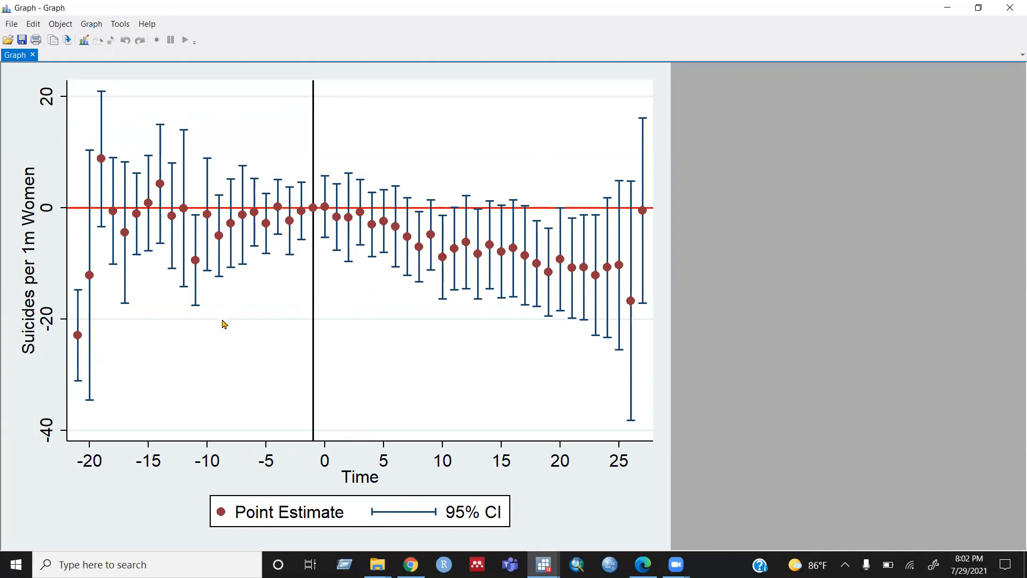
{"action": "left_click", "coordinate": [948, 9]}
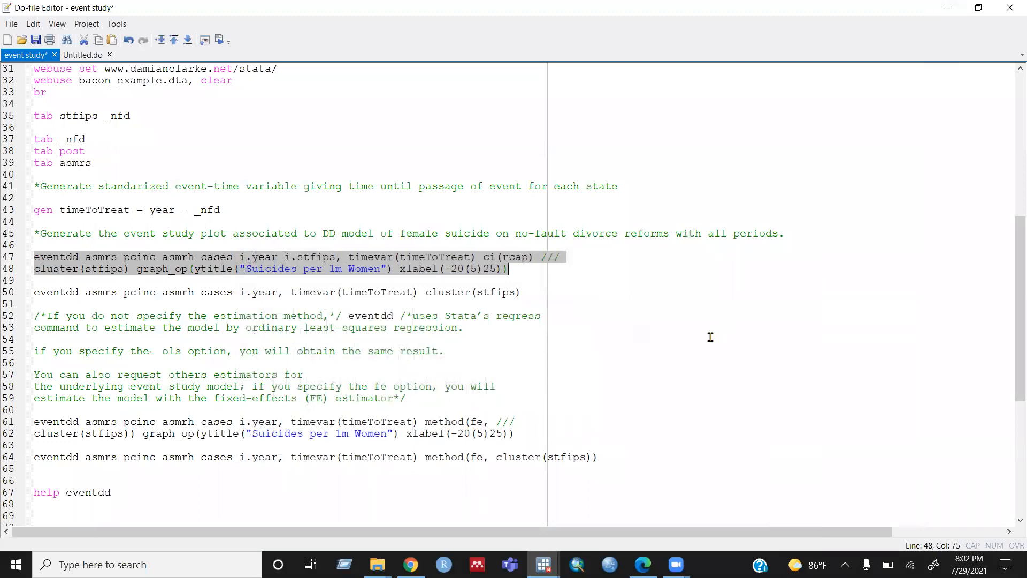
{"action": "mouse_move", "coordinate": [544, 564]}
{"action": "left_click", "coordinate": [661, 538]}
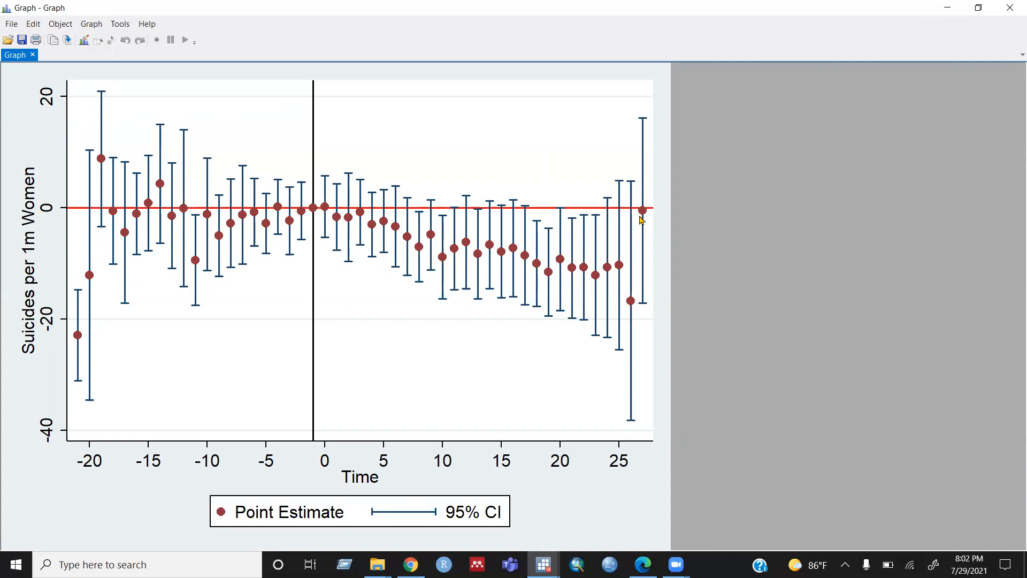
{"action": "left_click", "coordinate": [950, 8]}
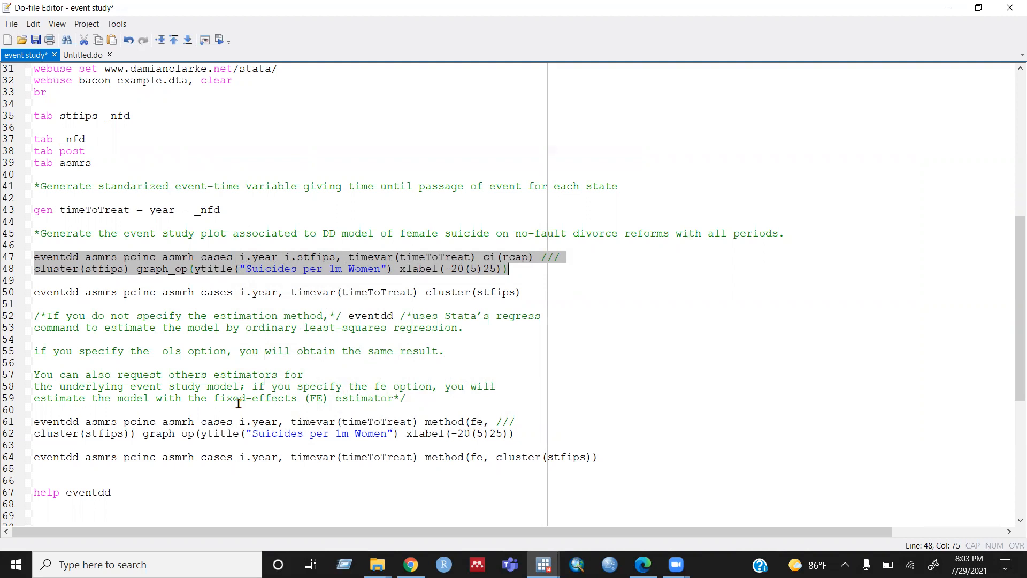
Review the do-file notes on estimation methods and the eventdd command that uses method(fe, cluster(stfips)).
{"action": "scroll", "coordinate": [236, 405], "scroll_direction": "down", "scroll_amount": 2}
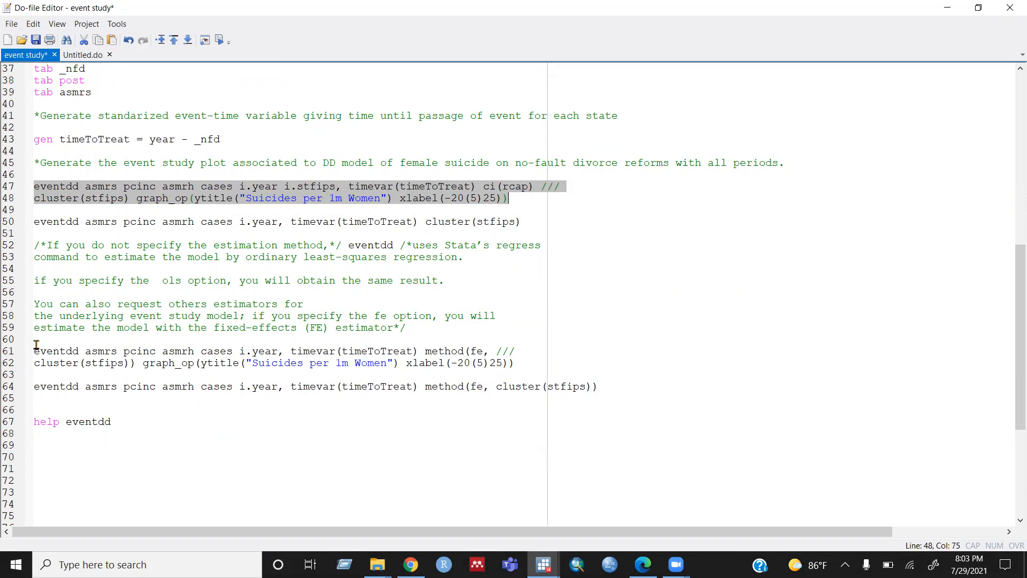
{"action": "left_click_drag", "start_coordinate": [36, 348], "coordinate": [40, 371]}
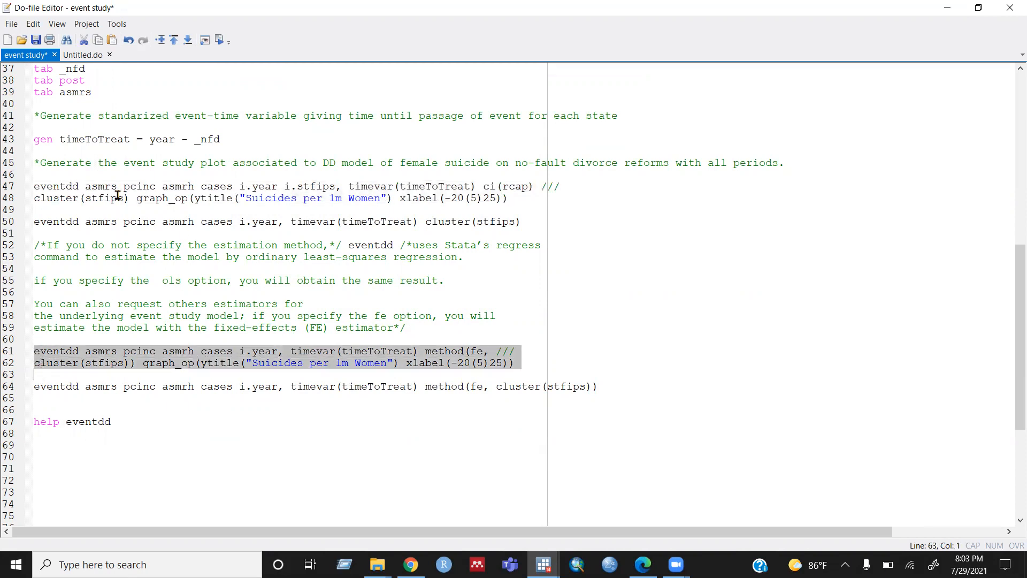
{"action": "left_click", "coordinate": [156, 187]}
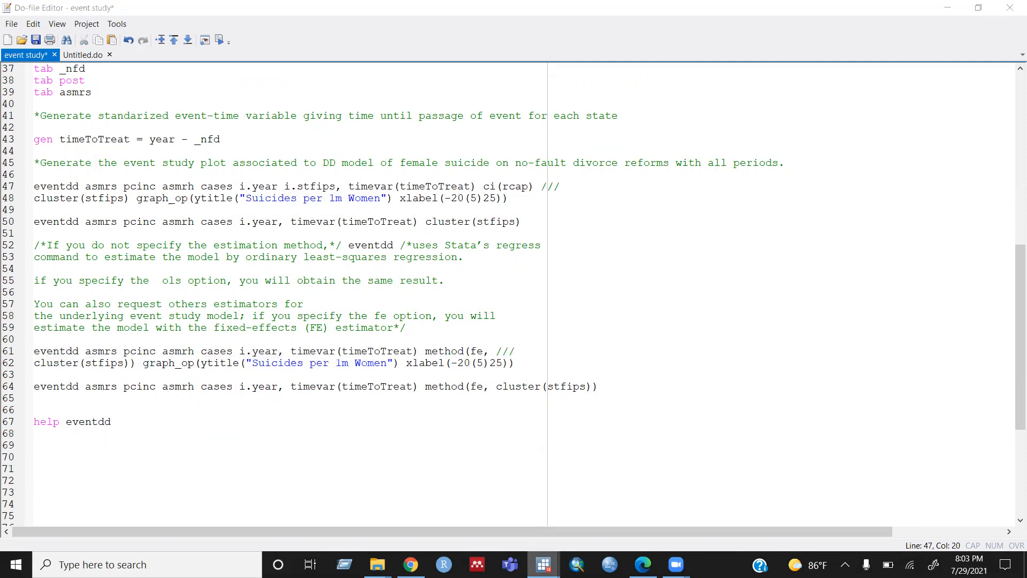
Bring up the Stata results window and examine the eventdd regression output, from the lead and lag coefficients back to the covariates and command line.
{"action": "left_click", "coordinate": [394, 468]}
{"action": "scroll", "coordinate": [388, 383], "scroll_direction": "up", "scroll_amount": 20}
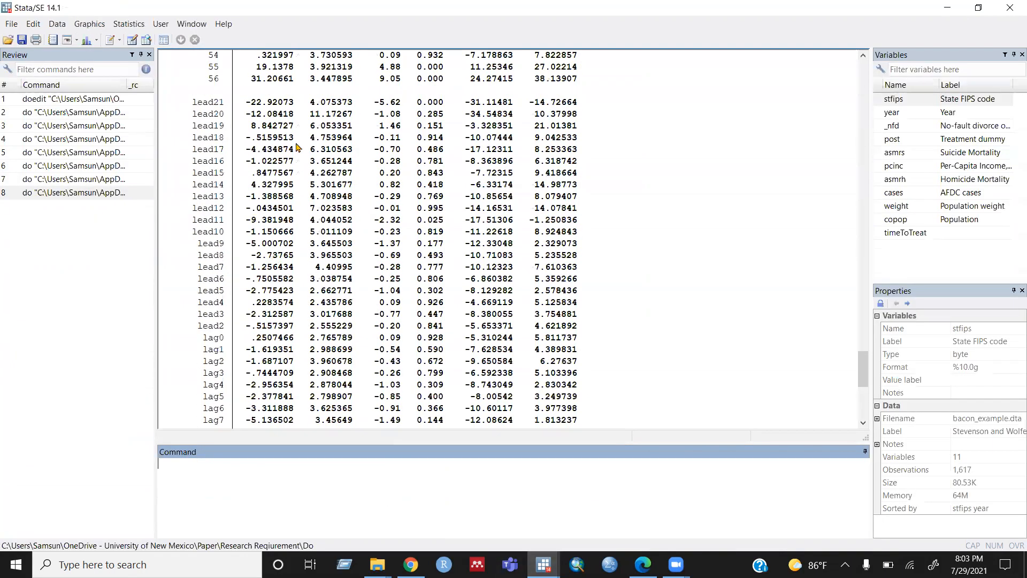
{"action": "scroll", "coordinate": [429, 128], "scroll_direction": "up", "scroll_amount": 15}
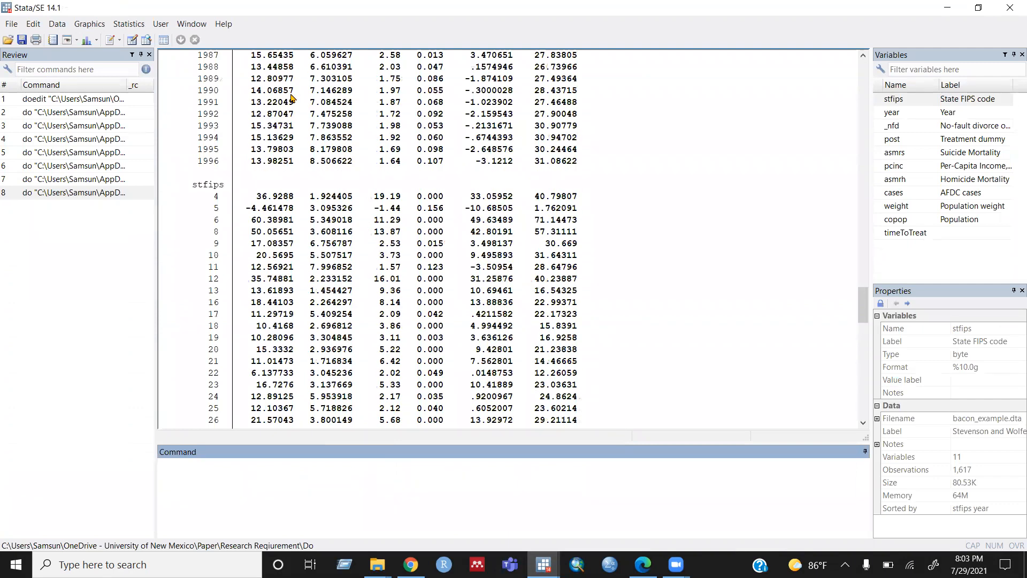
{"action": "scroll", "coordinate": [289, 201], "scroll_direction": "up", "scroll_amount": 5}
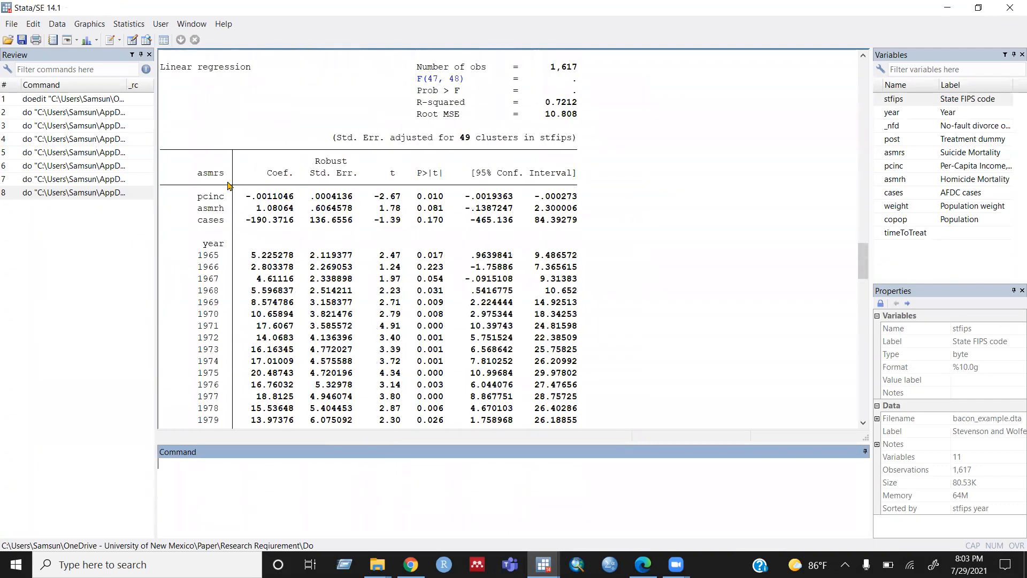
{"action": "scroll", "coordinate": [348, 258], "scroll_direction": "up", "scroll_amount": 3}
{"action": "scroll", "coordinate": [348, 259], "scroll_direction": "up", "scroll_amount": 1}
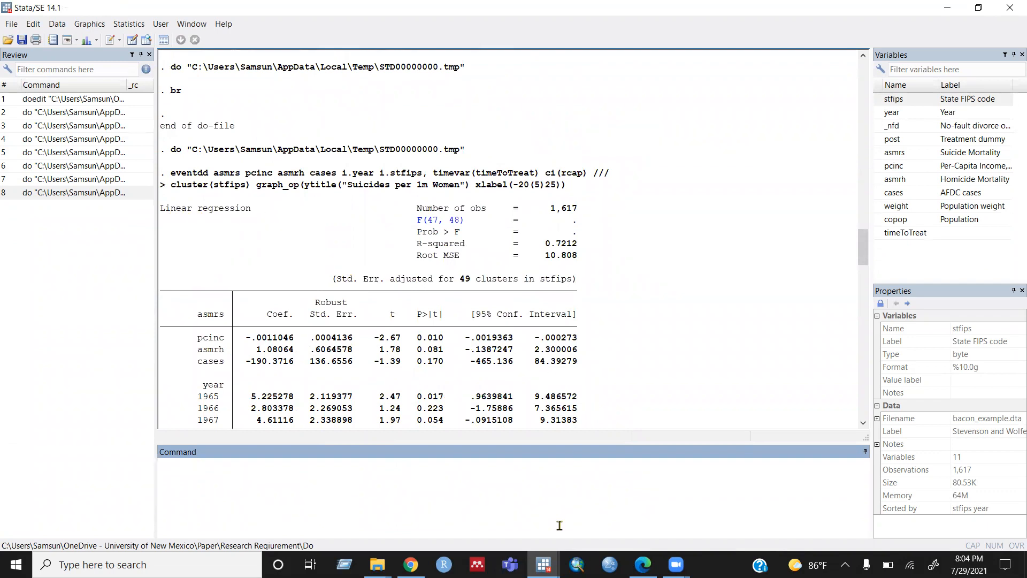
{"action": "left_click", "coordinate": [544, 564]}
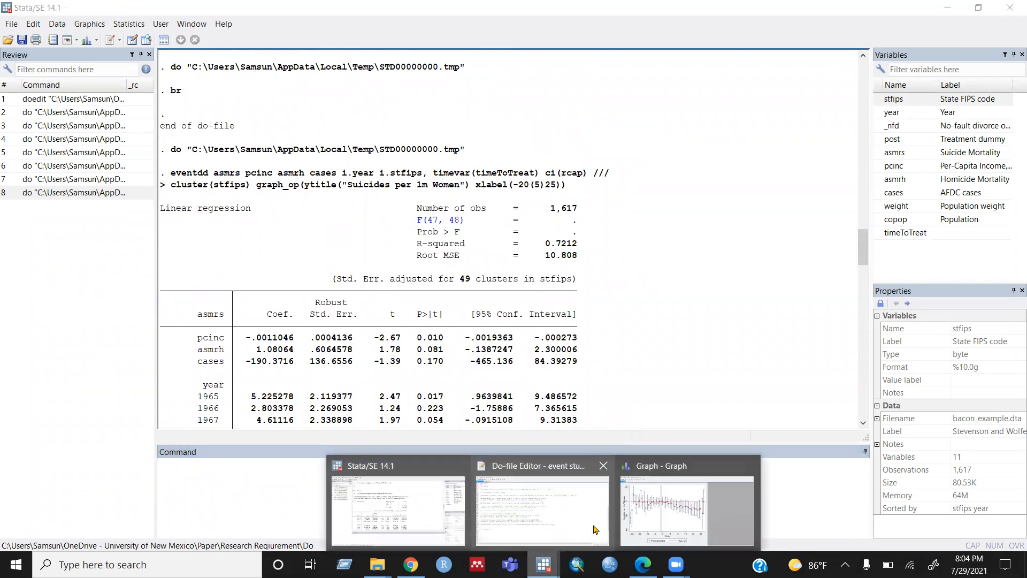
Return to the do-file and run the two-line eventdd command with method(fe, cluster(stfips)), the "Suicides per 1m Women" axis title and xlabel(-20(5)25).
{"action": "left_click", "coordinate": [539, 527]}
{"action": "scroll", "coordinate": [353, 352], "scroll_direction": "down", "scroll_amount": 2}
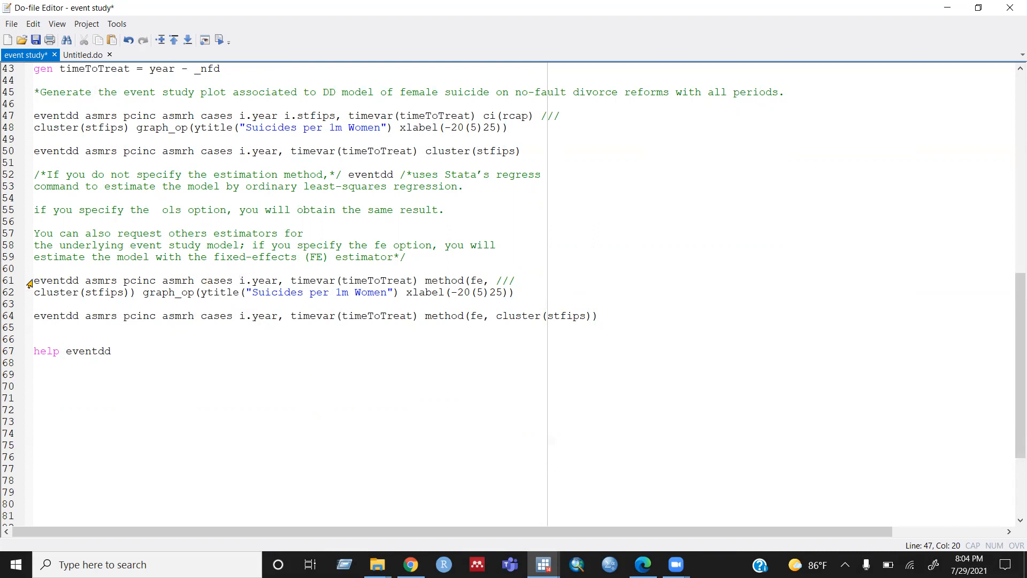
{"action": "left_click_drag", "start_coordinate": [34, 277], "coordinate": [35, 303]}
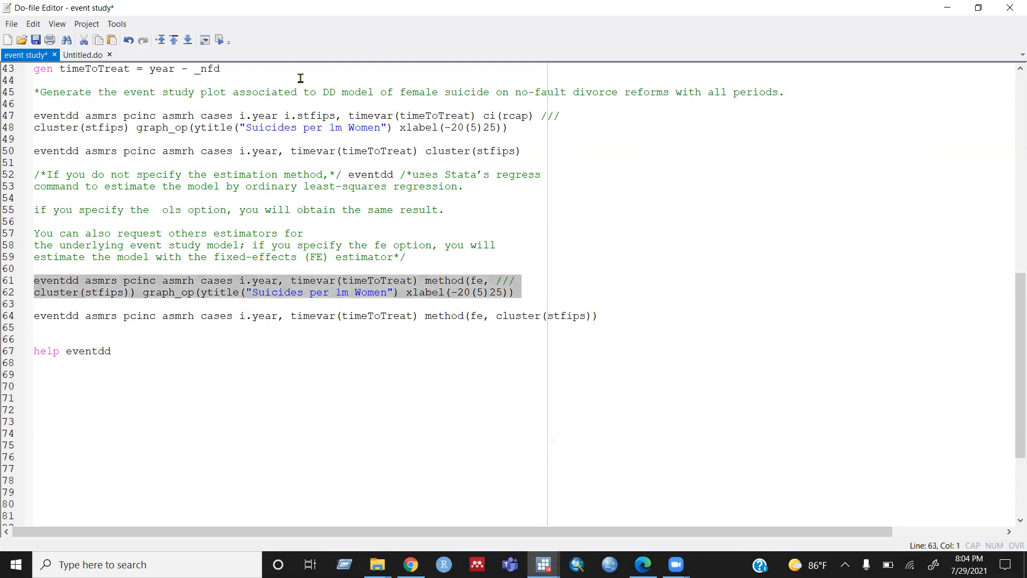
{"action": "left_click", "coordinate": [218, 41]}
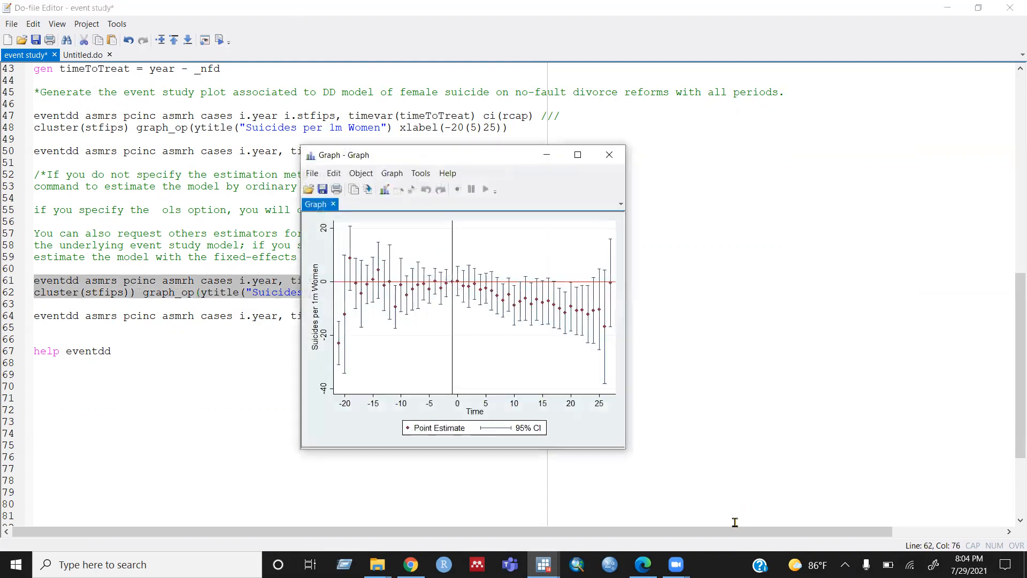
Maximize the fixed-effects event study graph, examine its point estimates and 95% confidence intervals, and close it to return to the do-file.
{"action": "left_click", "coordinate": [578, 154]}
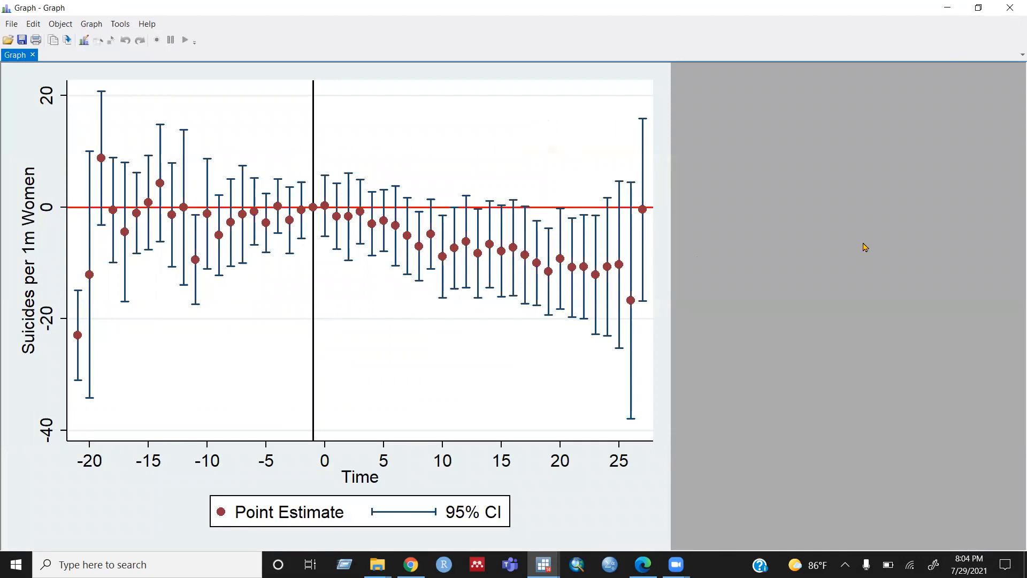
{"action": "left_click", "coordinate": [1010, 7]}
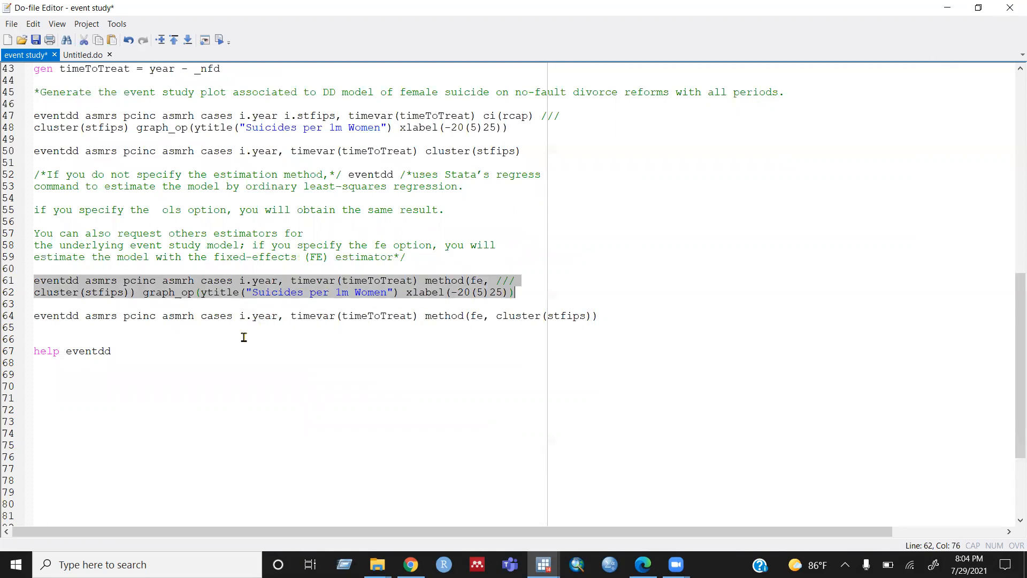
{"action": "left_click", "coordinate": [134, 293]}
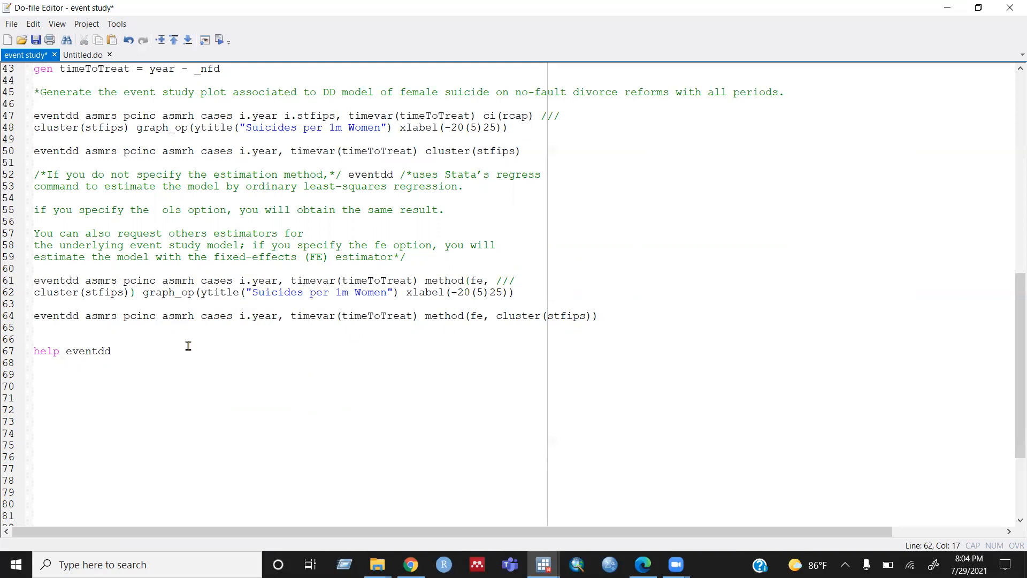
Run the one-line eventdd command with method(fe, cluster(stfips)) and no graph options, and close the resulting graph.
{"action": "left_click", "coordinate": [12, 318]}
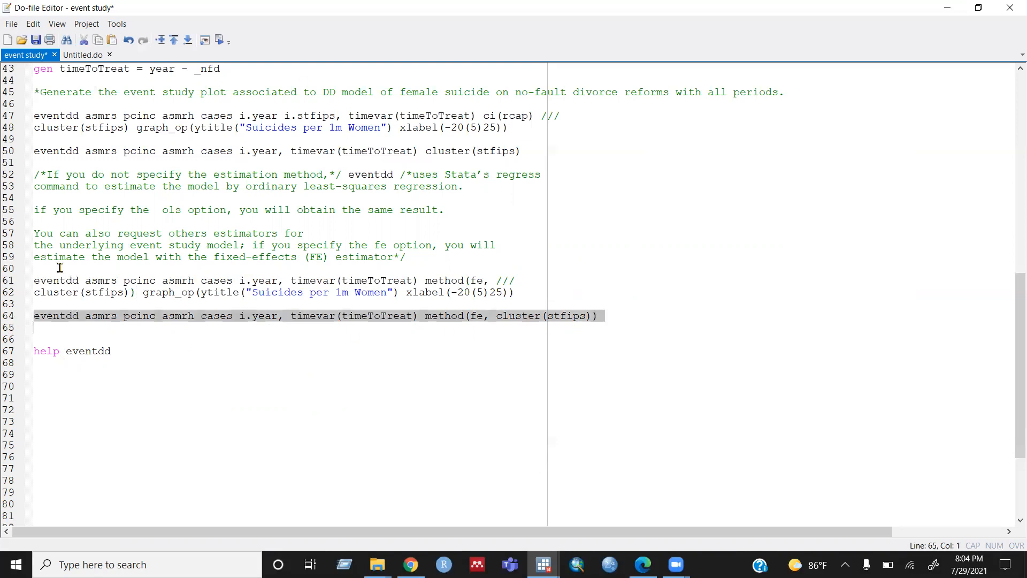
{"action": "left_click", "coordinate": [222, 40]}
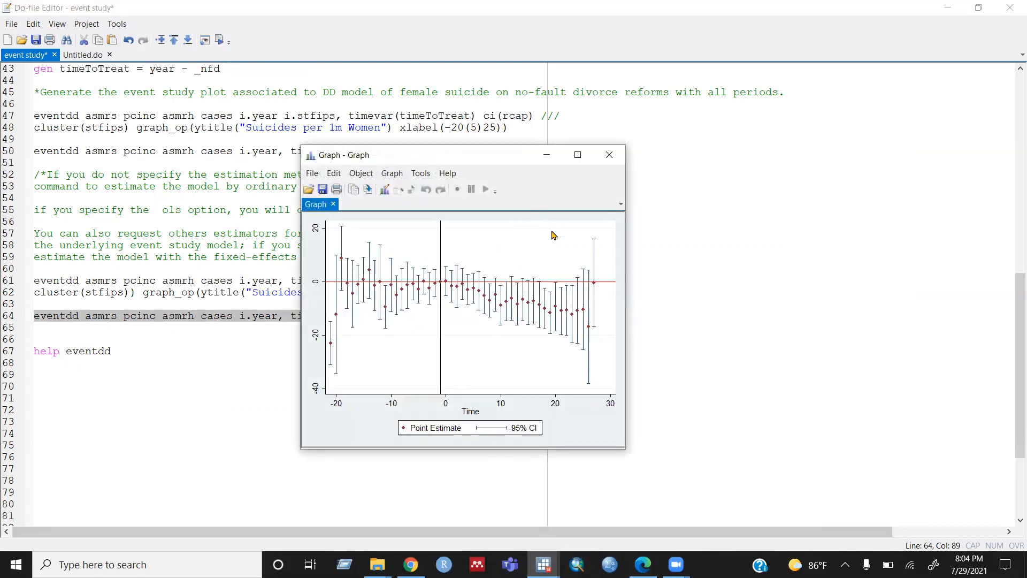
{"action": "left_click", "coordinate": [609, 155]}
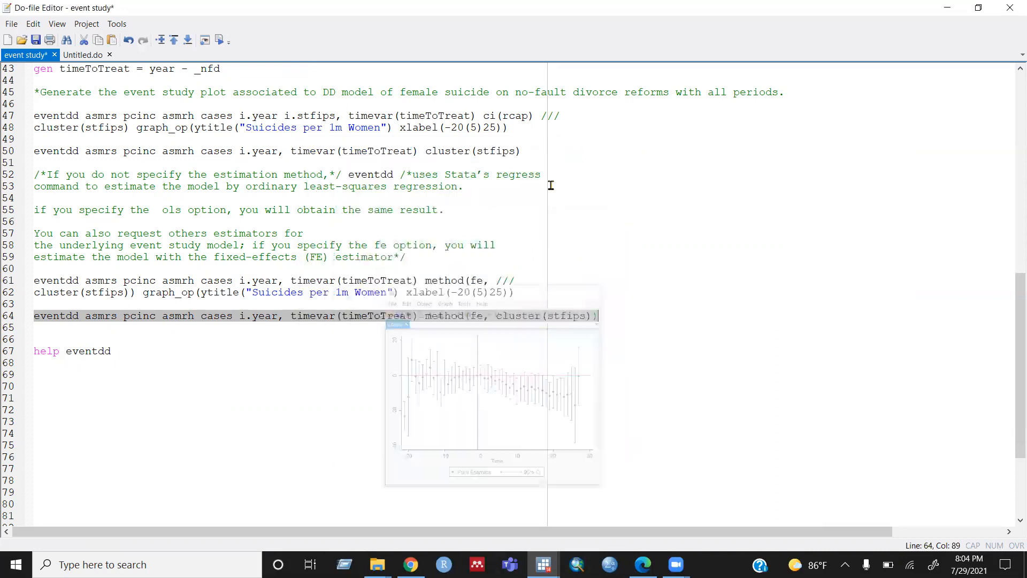
Bring up the Stata results window and examine the fixed-effects regression's command line, header statistics, and pcinc, asmrh and cases coefficients.
{"action": "left_click", "coordinate": [543, 564]}
{"action": "left_click", "coordinate": [406, 491]}
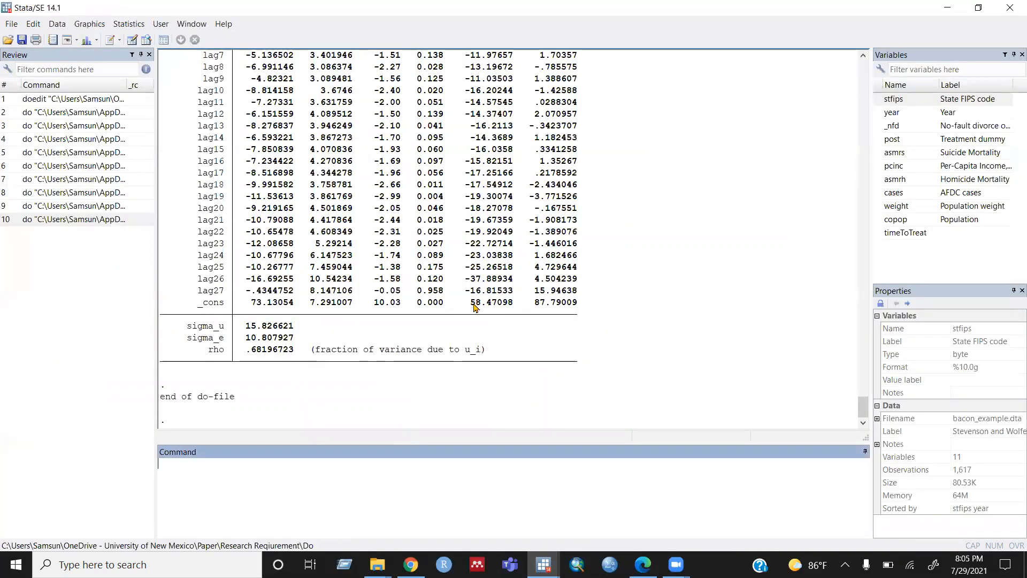
{"action": "scroll", "coordinate": [485, 311], "scroll_direction": "up", "scroll_amount": 8}
{"action": "scroll", "coordinate": [484, 313], "scroll_direction": "up", "scroll_amount": 18}
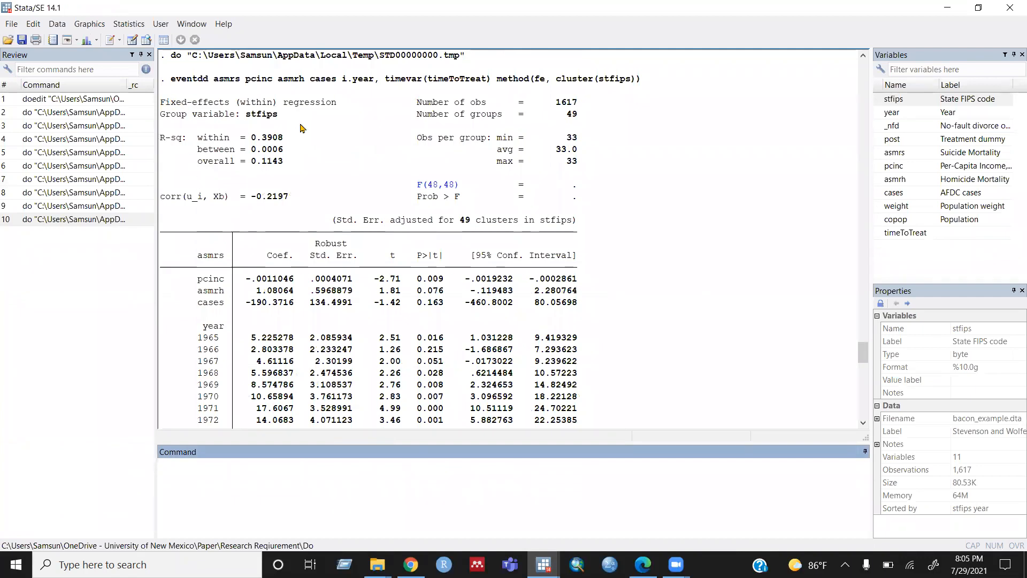
{"action": "scroll", "coordinate": [300, 136], "scroll_direction": "up", "scroll_amount": 1}
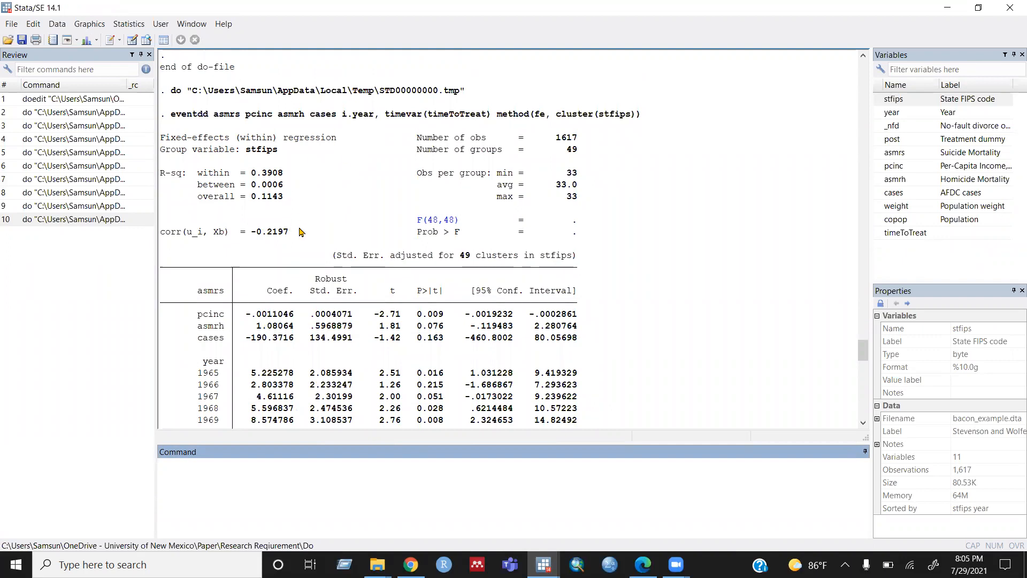
{"action": "scroll", "coordinate": [297, 248], "scroll_direction": "down", "scroll_amount": 2}
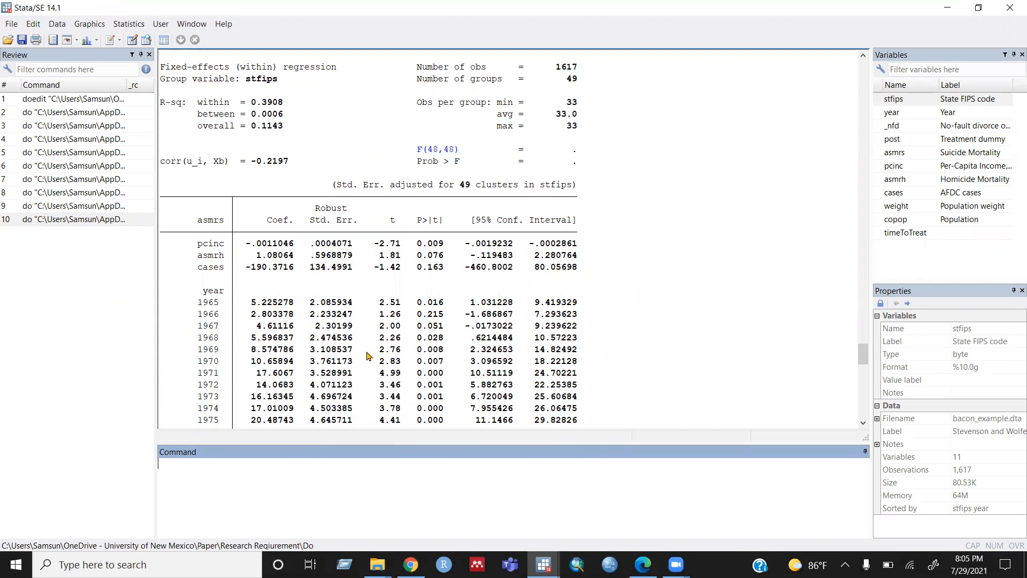
{"action": "scroll", "coordinate": [369, 356], "scroll_direction": "down", "scroll_amount": 1}
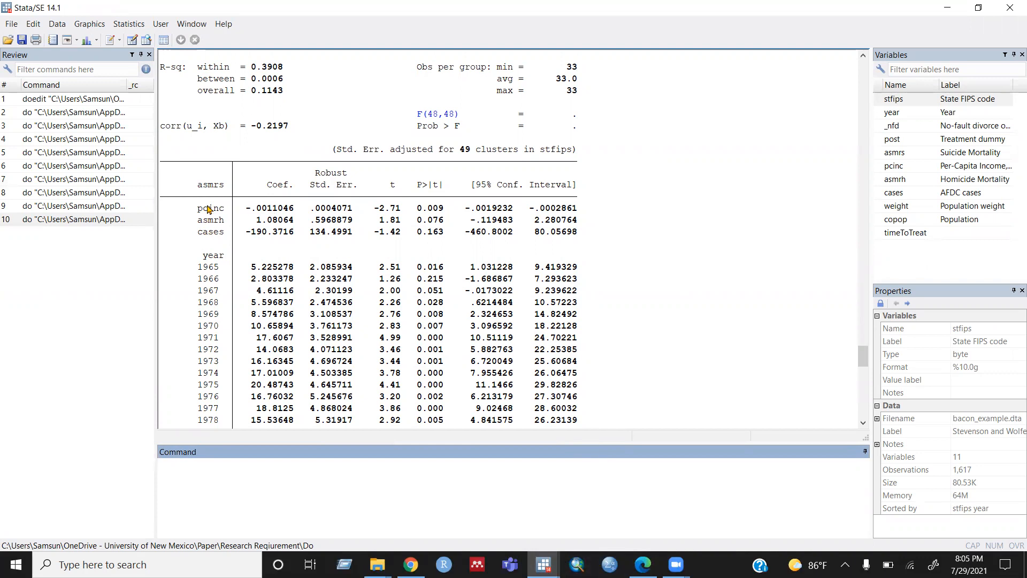
{"action": "scroll", "coordinate": [232, 278], "scroll_direction": "down", "scroll_amount": 3}
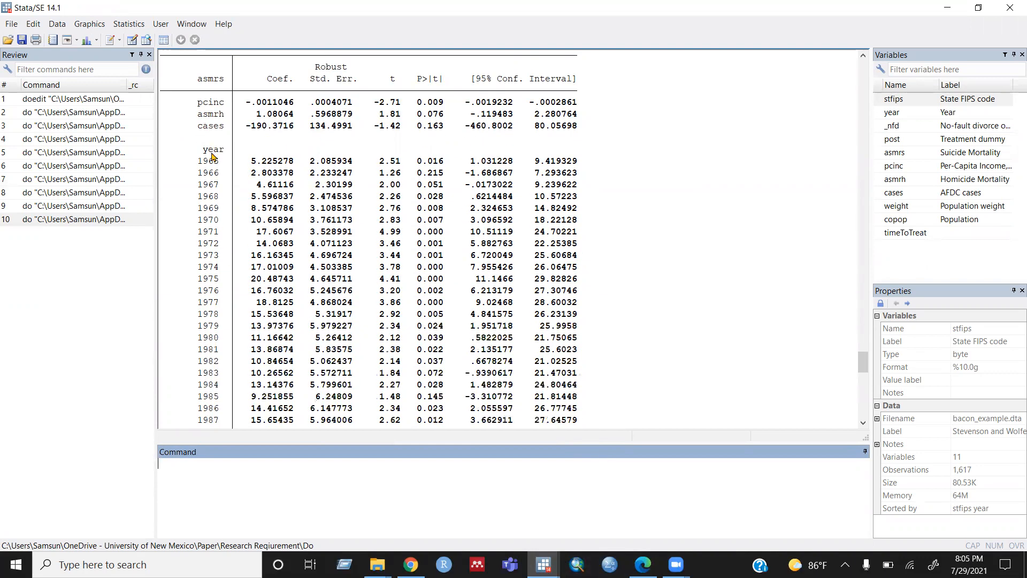
Examine the year, lead and lag coefficients down to the sigma_u, sigma_e and rho rows, and return to the do-file.
{"action": "scroll", "coordinate": [202, 248], "scroll_direction": "down", "scroll_amount": 7}
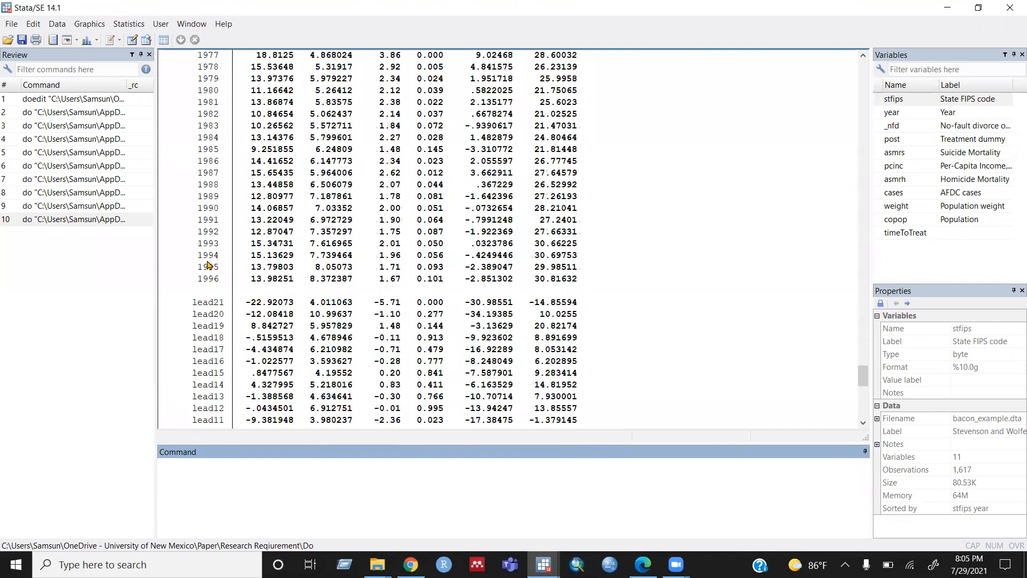
{"action": "scroll", "coordinate": [209, 266], "scroll_direction": "down", "scroll_amount": 3}
{"action": "scroll", "coordinate": [227, 209], "scroll_direction": "down", "scroll_amount": 2}
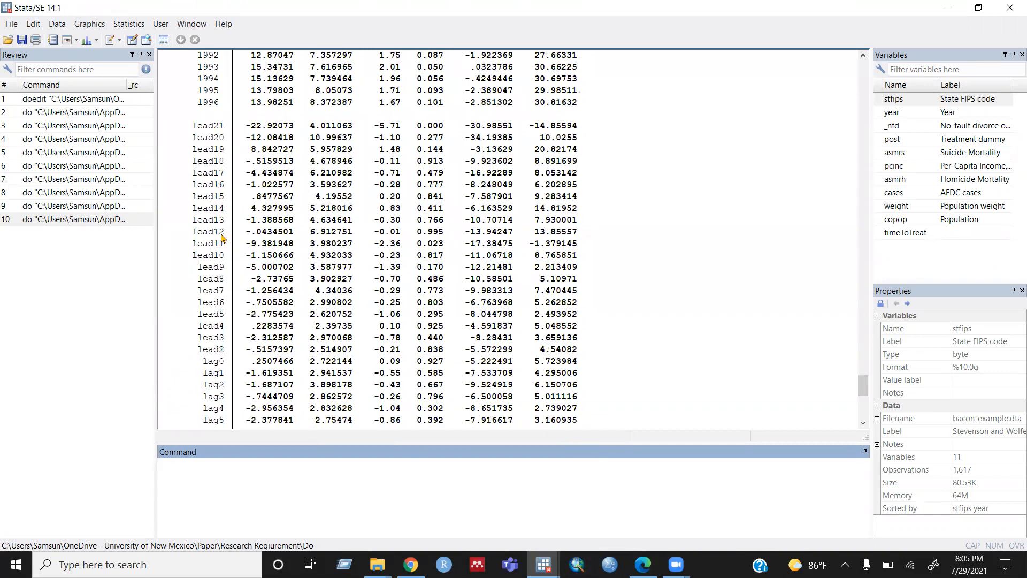
{"action": "scroll", "coordinate": [222, 239], "scroll_direction": "down", "scroll_amount": 2}
{"action": "scroll", "coordinate": [221, 251], "scroll_direction": "up", "scroll_amount": 1}
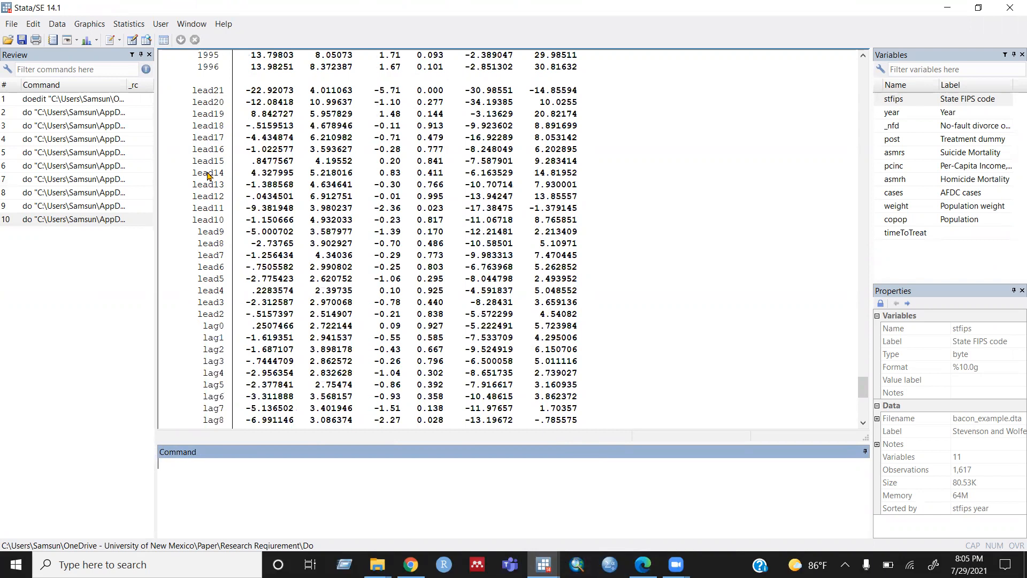
{"action": "scroll", "coordinate": [213, 316], "scroll_direction": "down", "scroll_amount": 4}
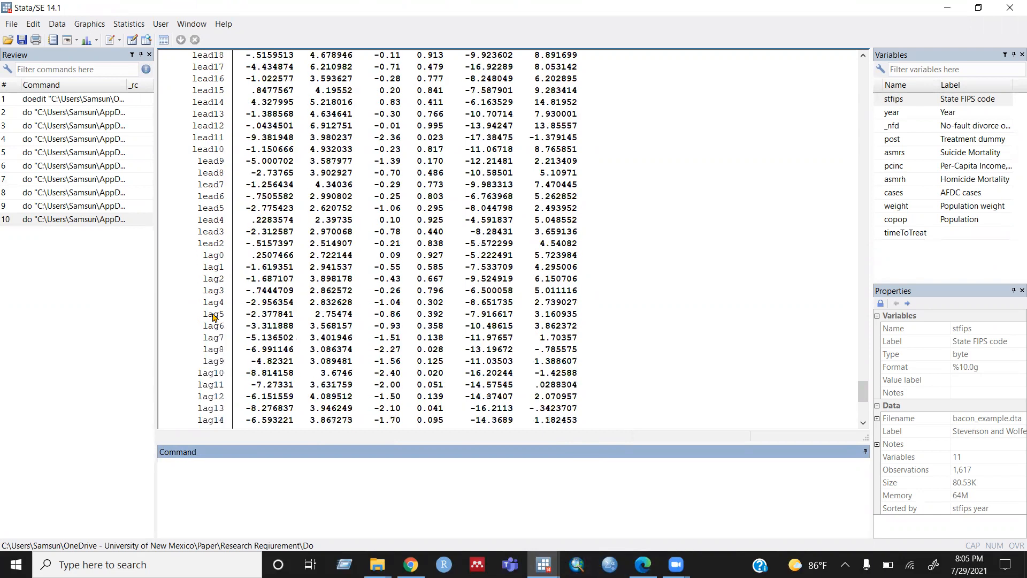
{"action": "scroll", "coordinate": [219, 260], "scroll_direction": "down", "scroll_amount": 5}
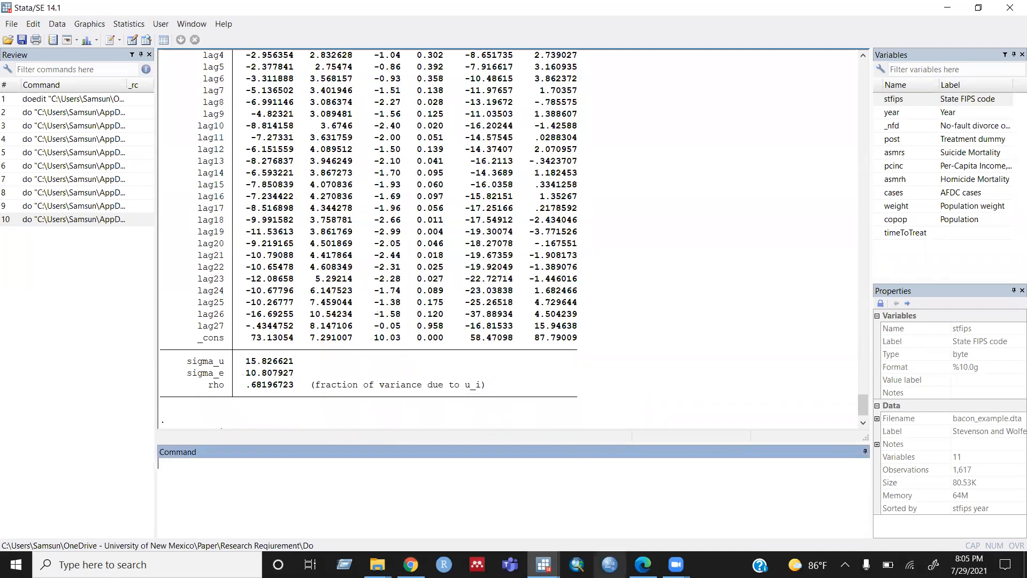
{"action": "mouse_move", "coordinate": [543, 564]}
{"action": "left_click", "coordinate": [544, 500]}
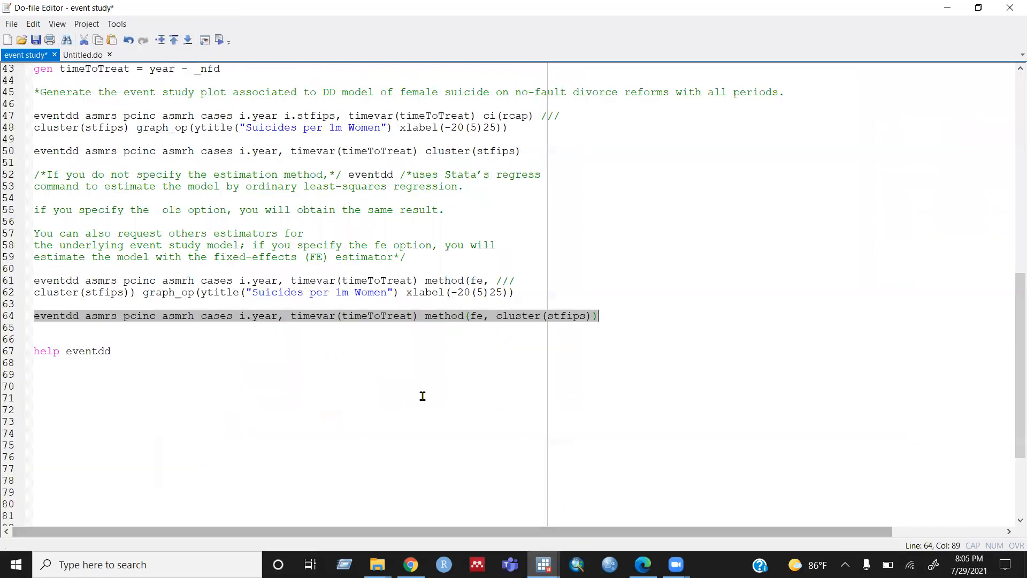
{"action": "left_click", "coordinate": [618, 318]}
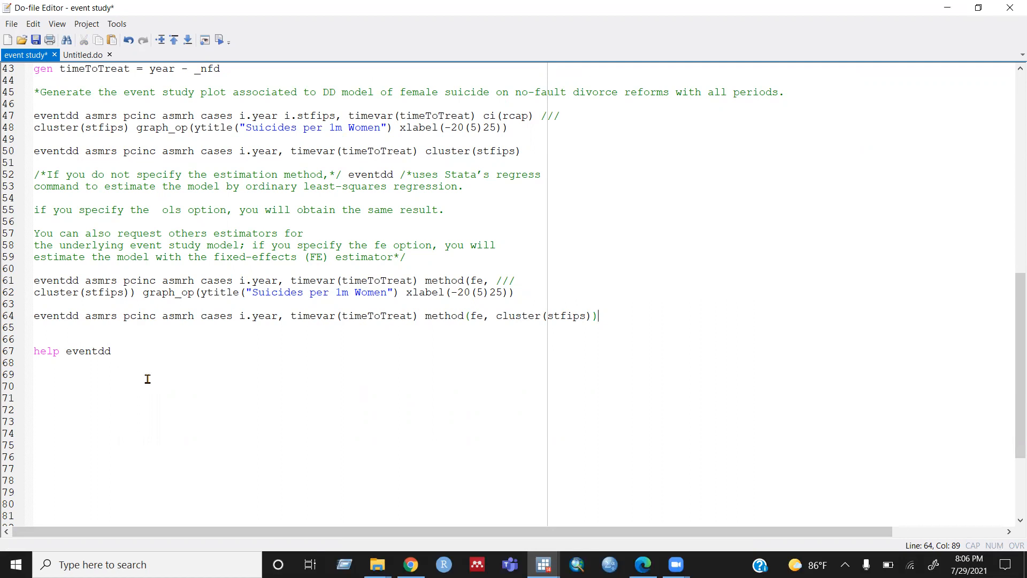
Run help eventdd from the do-file, review the help's syntax, options, examples, stored results and references, and return to the do-file.
{"action": "left_click", "coordinate": [15, 357]}
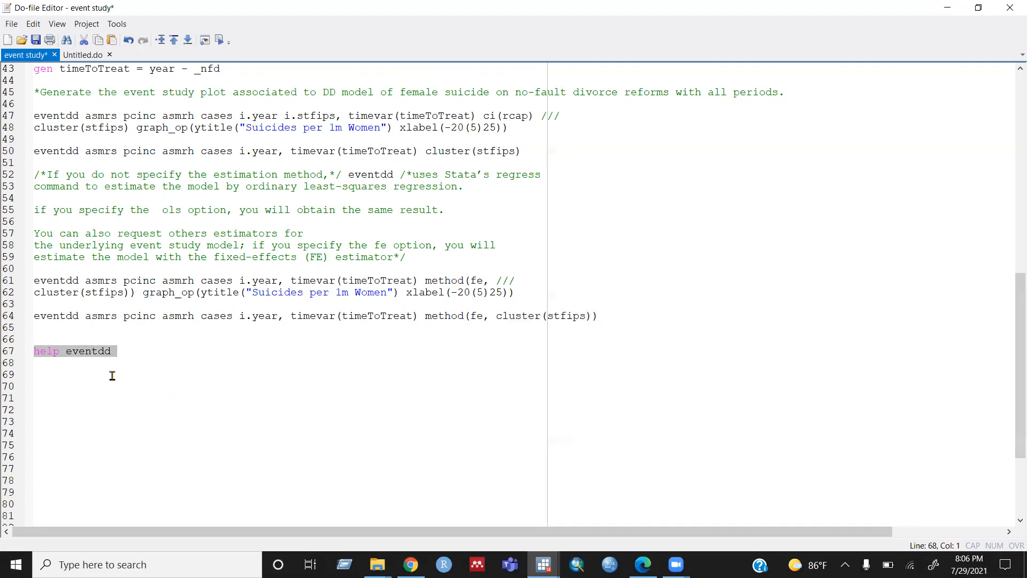
{"action": "key", "text": "ctrl+d"}
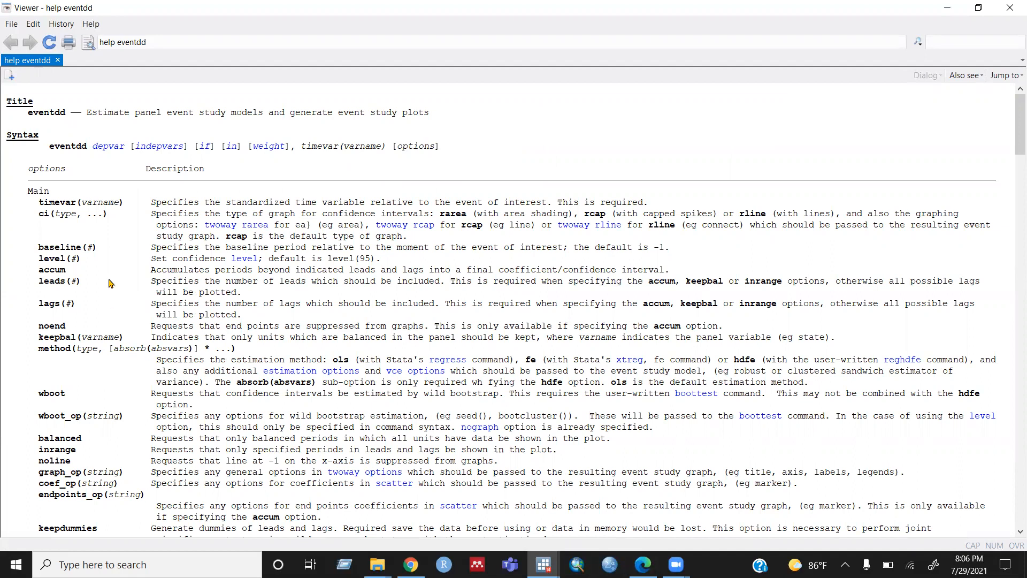
{"action": "scroll", "coordinate": [187, 332], "scroll_direction": "down", "scroll_amount": 15}
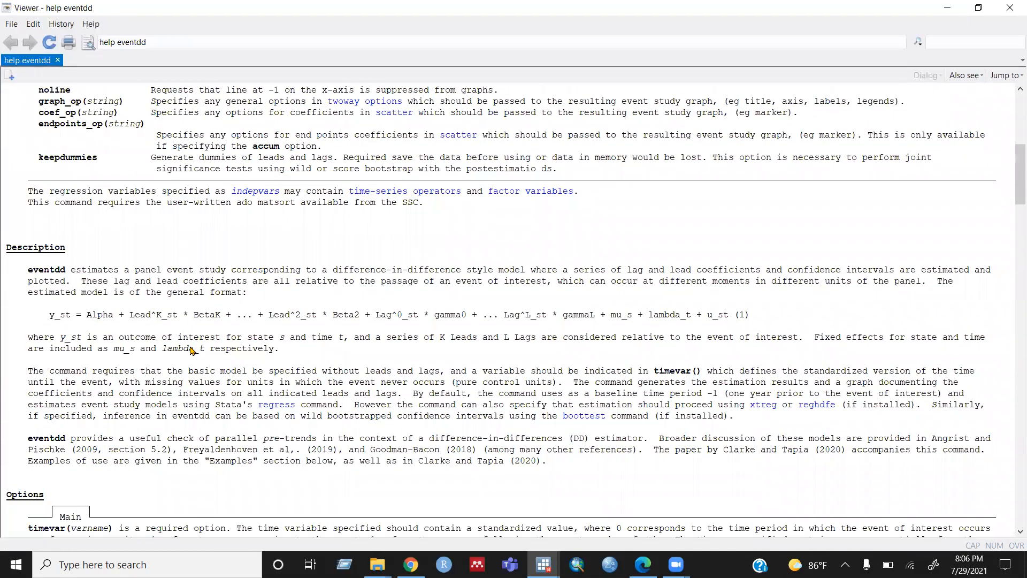
{"action": "scroll", "coordinate": [187, 356], "scroll_direction": "down", "scroll_amount": 18}
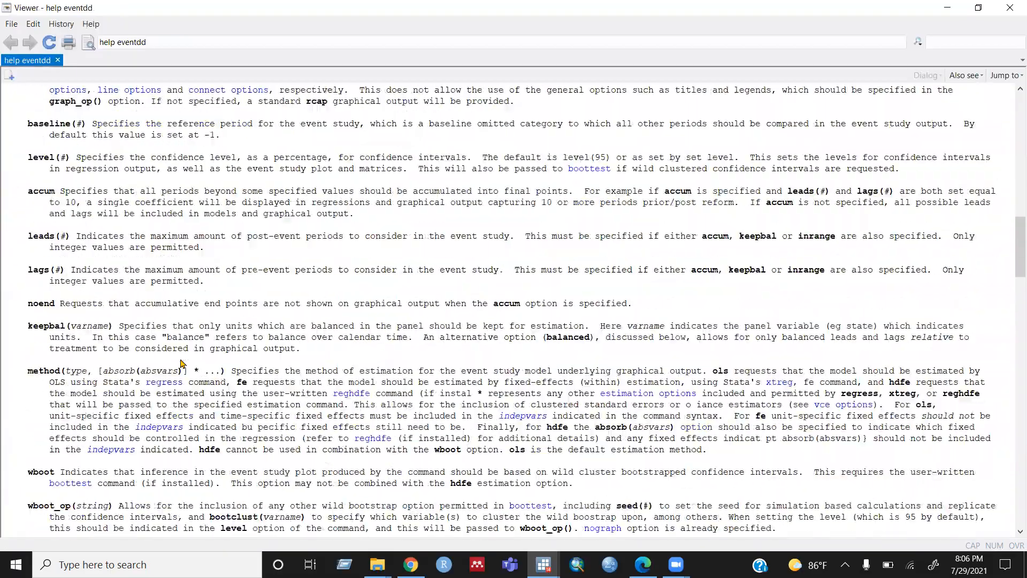
{"action": "scroll", "coordinate": [182, 363], "scroll_direction": "down", "scroll_amount": 18}
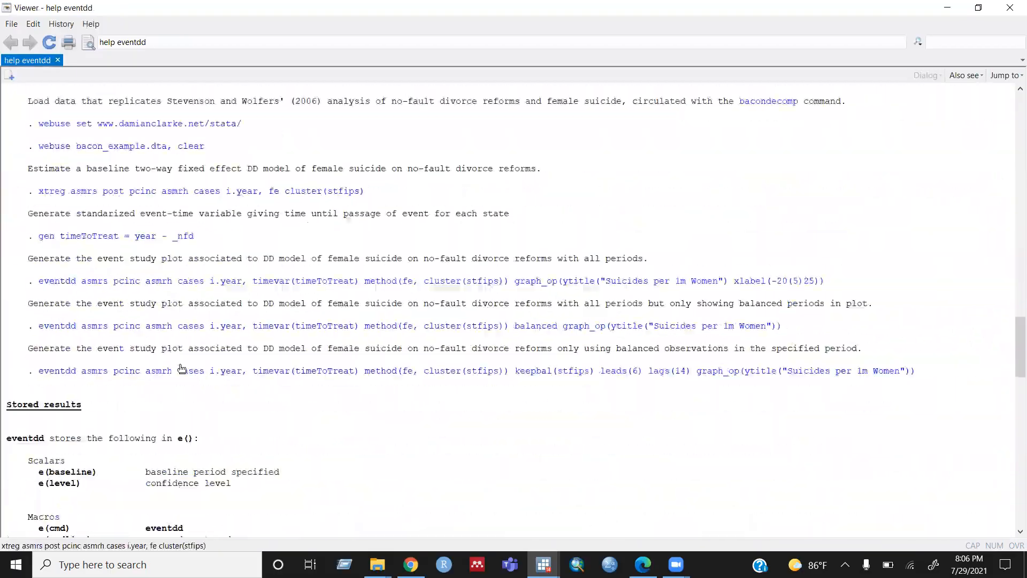
{"action": "scroll", "coordinate": [181, 367], "scroll_direction": "down", "scroll_amount": 18}
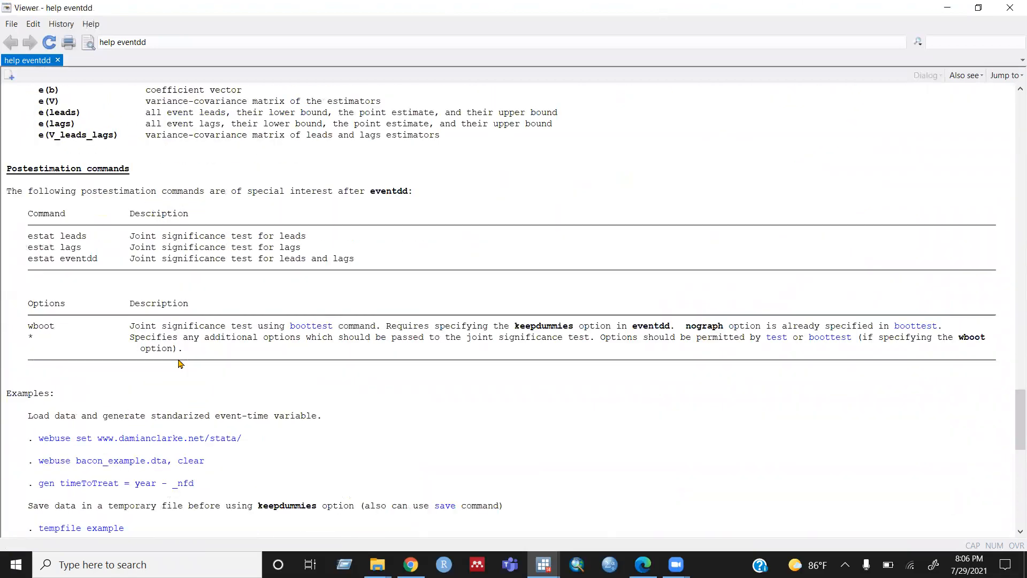
{"action": "scroll", "coordinate": [178, 366], "scroll_direction": "down", "scroll_amount": 6}
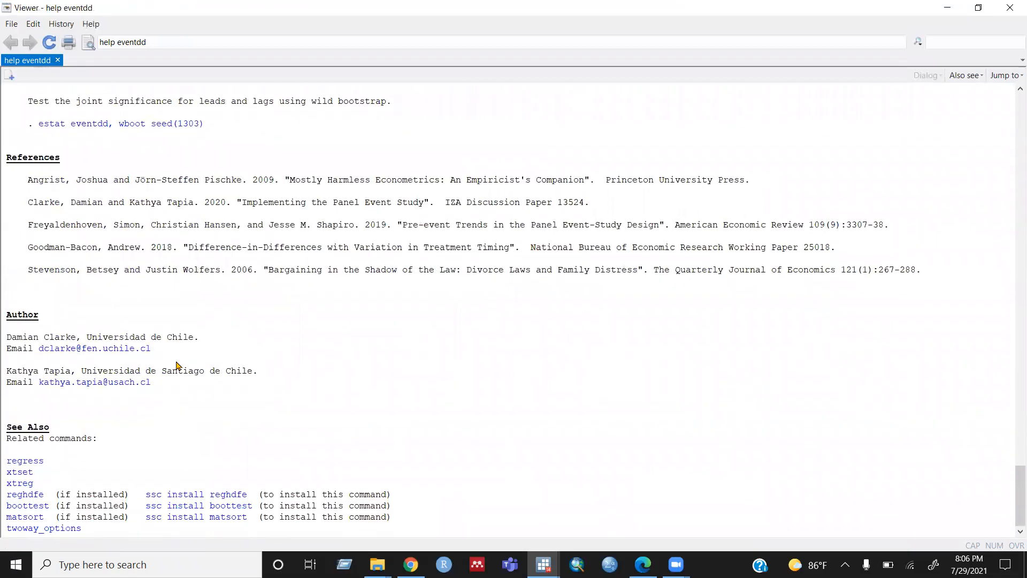
{"action": "scroll", "coordinate": [178, 366], "scroll_direction": "up", "scroll_amount": 20}
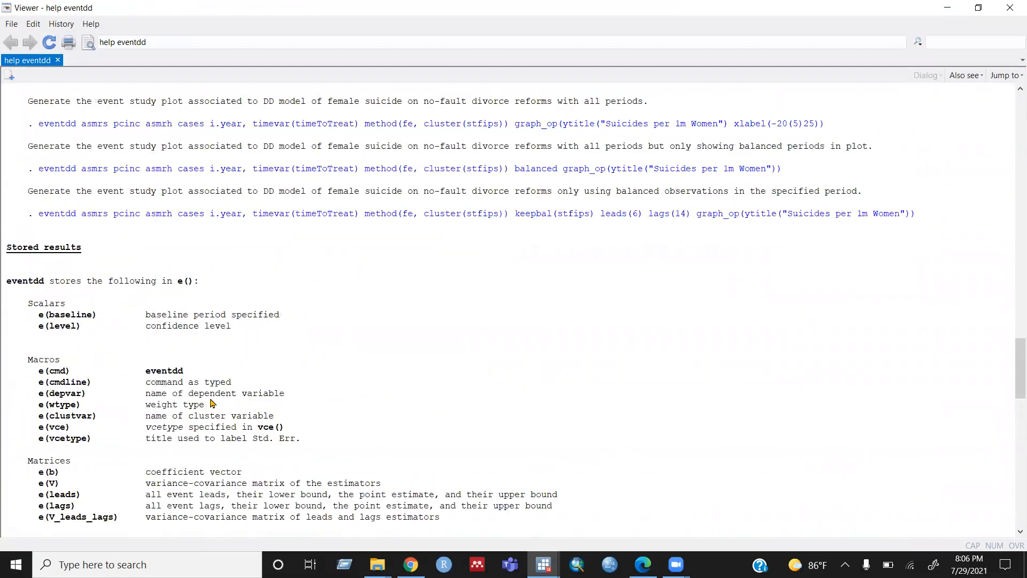
{"action": "scroll", "coordinate": [211, 403], "scroll_direction": "up", "scroll_amount": 20}
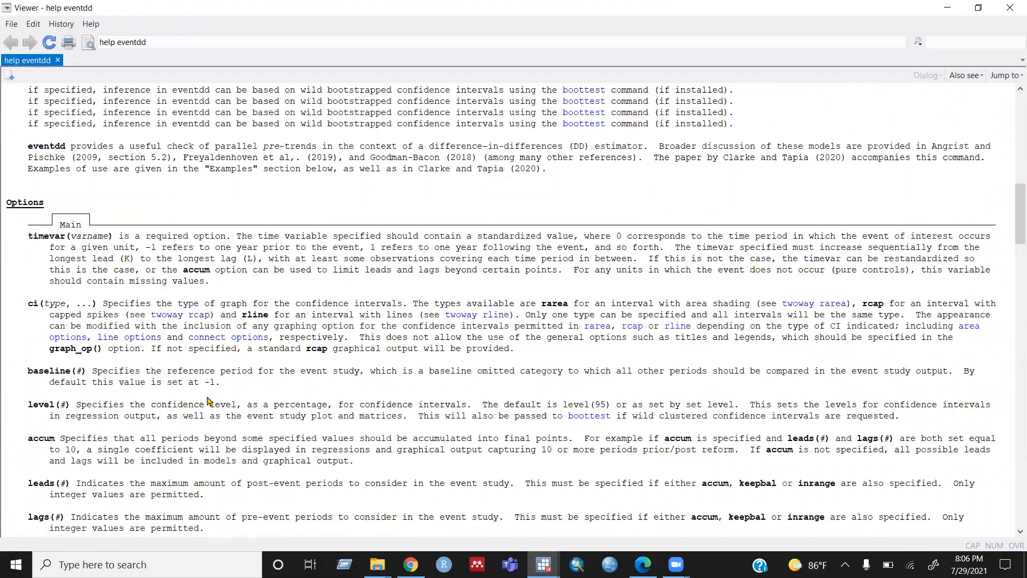
{"action": "scroll", "coordinate": [209, 400], "scroll_direction": "up", "scroll_amount": 10}
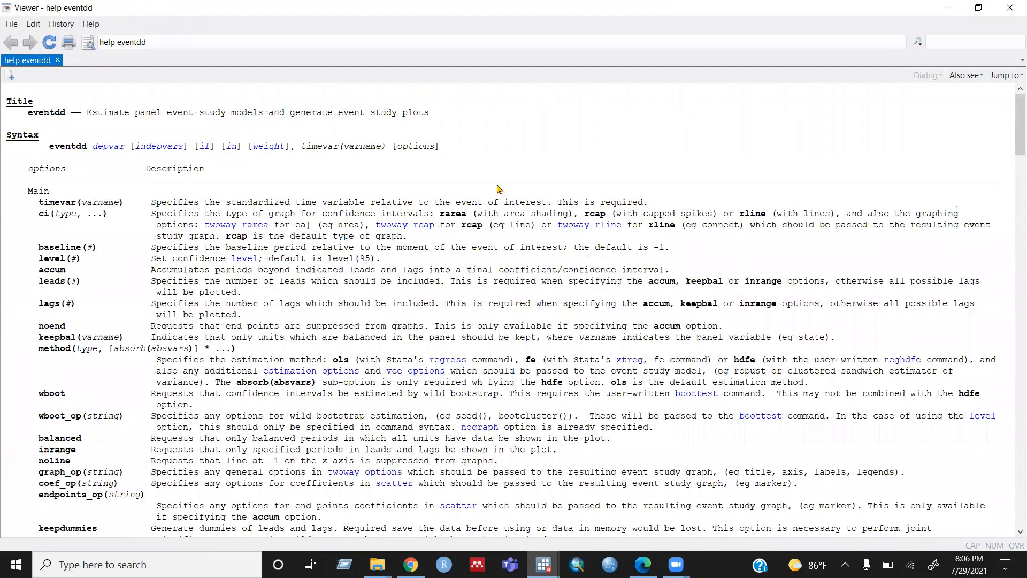
{"action": "left_click", "coordinate": [947, 8]}
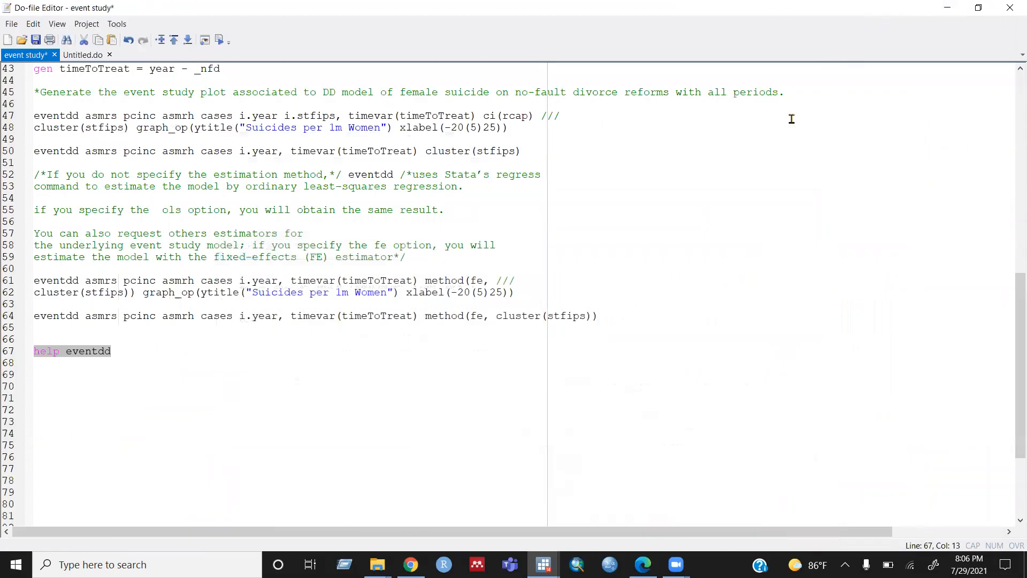
{"action": "left_click", "coordinate": [169, 359]}
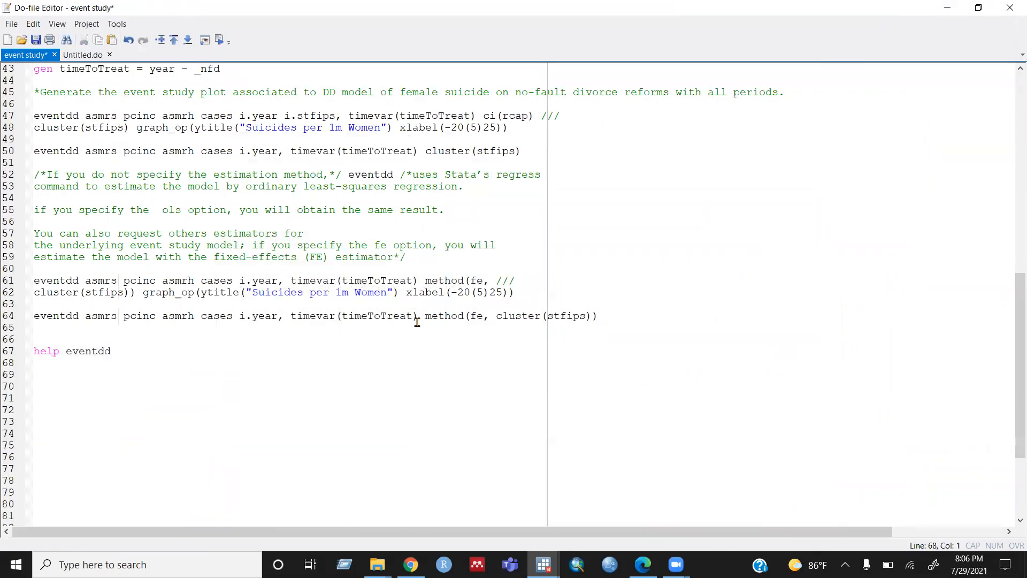